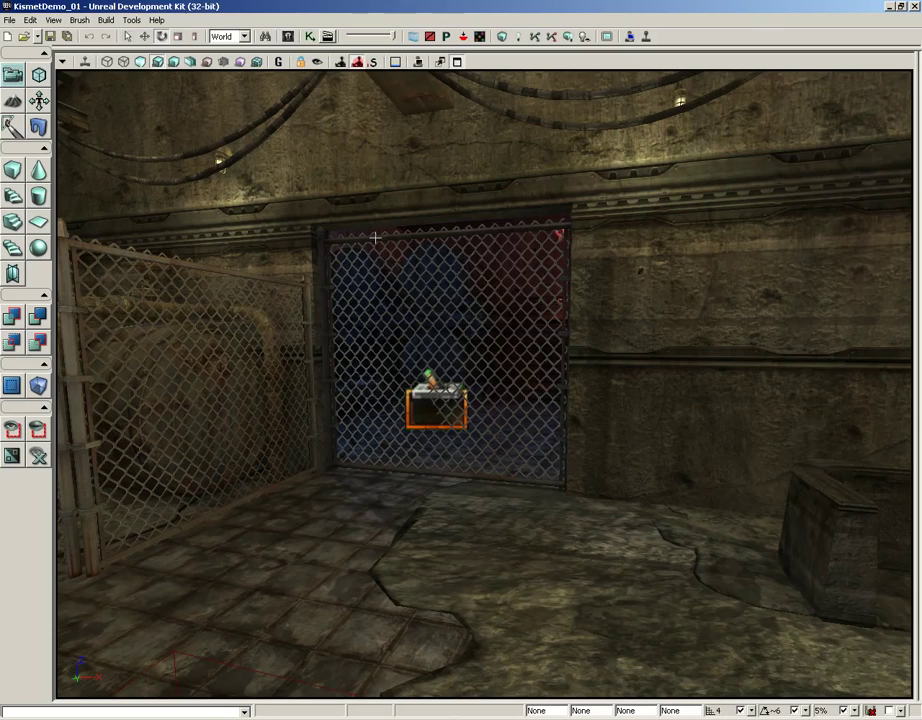
Select the sliding gate and open its Matinee sequence through UnrealKismet
left_click(375, 237)
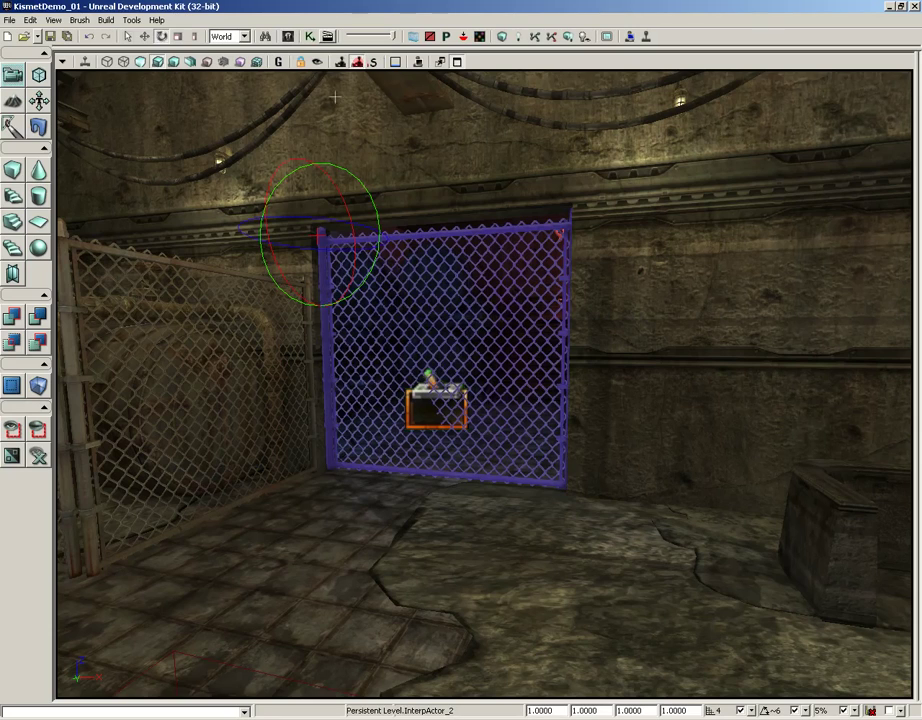
left_click(311, 38)
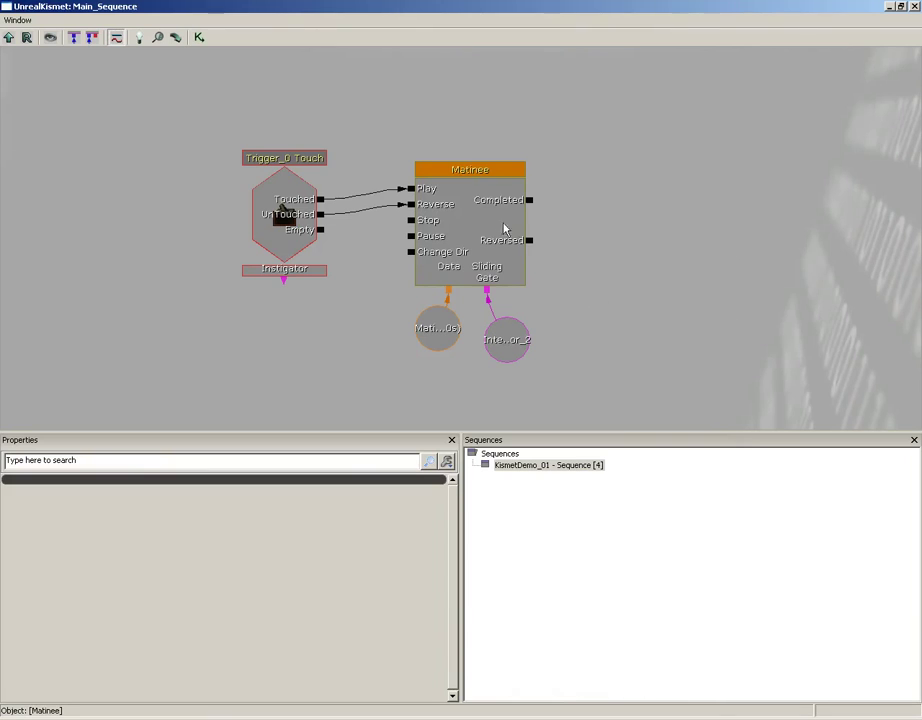
double_click(473, 224)
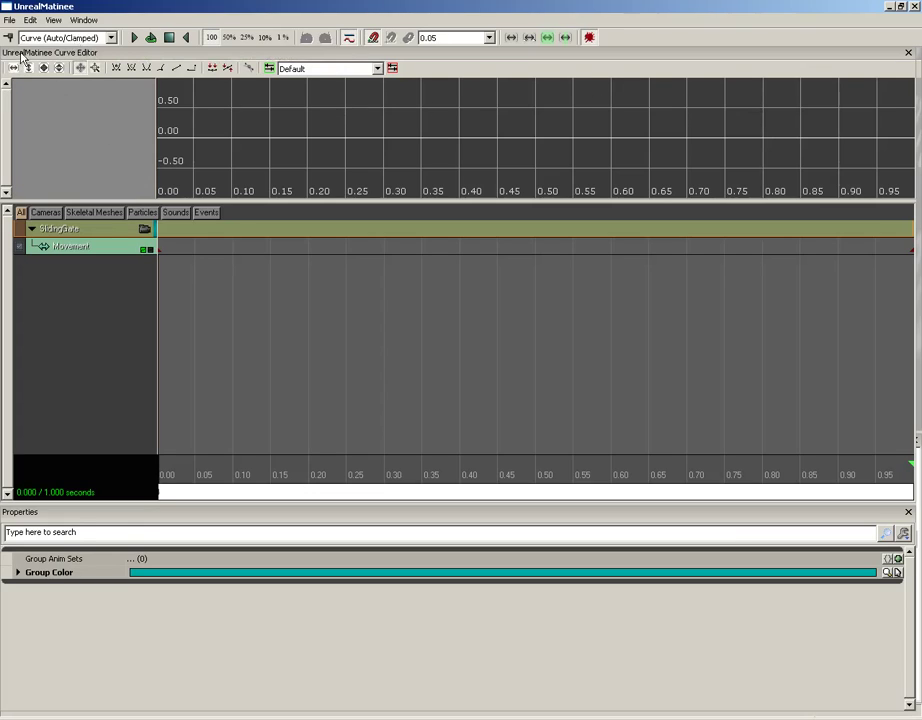
Close the Curve Editor panel and reopen it from the Window menu
left_click(908, 52)
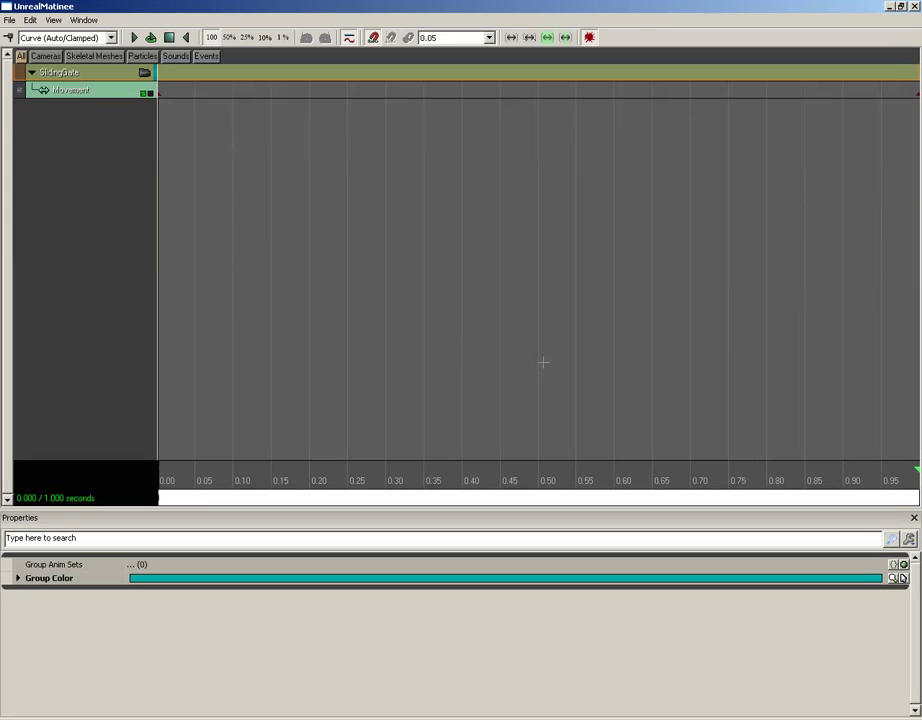
left_click(76, 21)
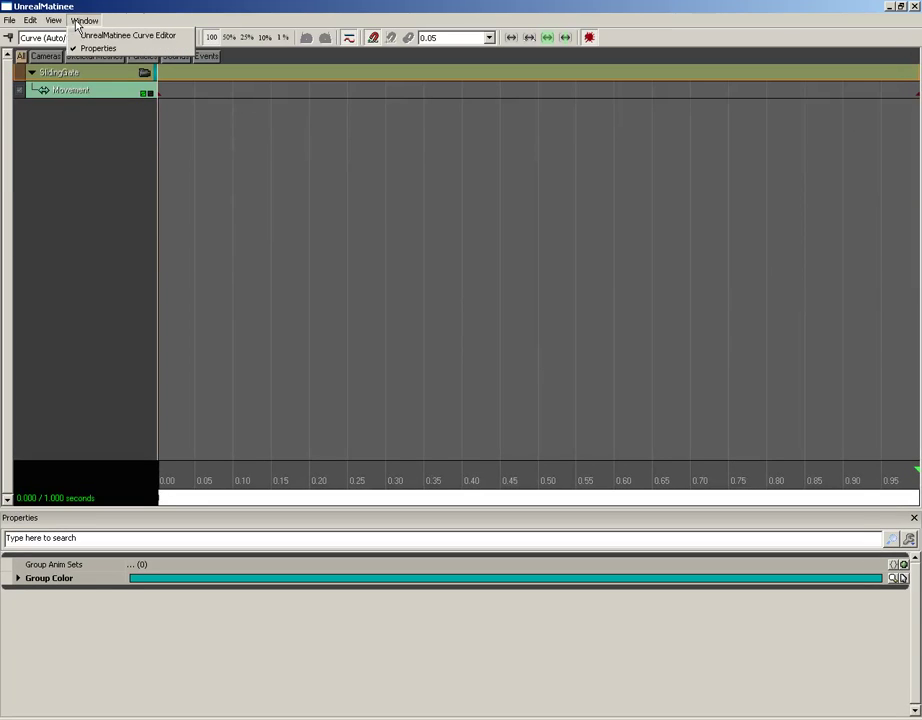
left_click(108, 37)
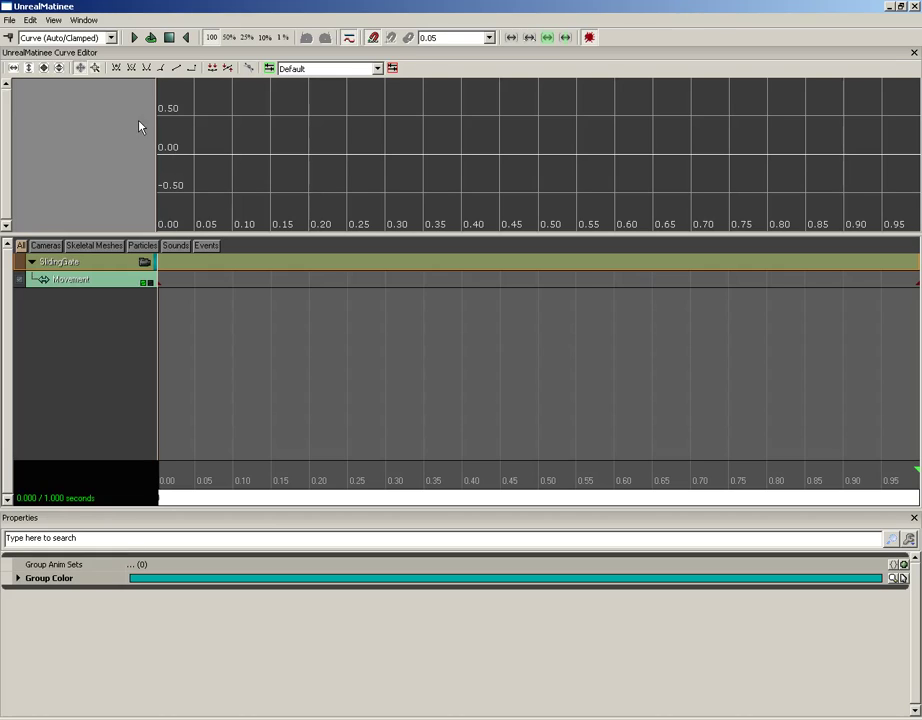
Show the Movement track's curve and fit the view to its full 0–1 second rise
left_click(62, 282)
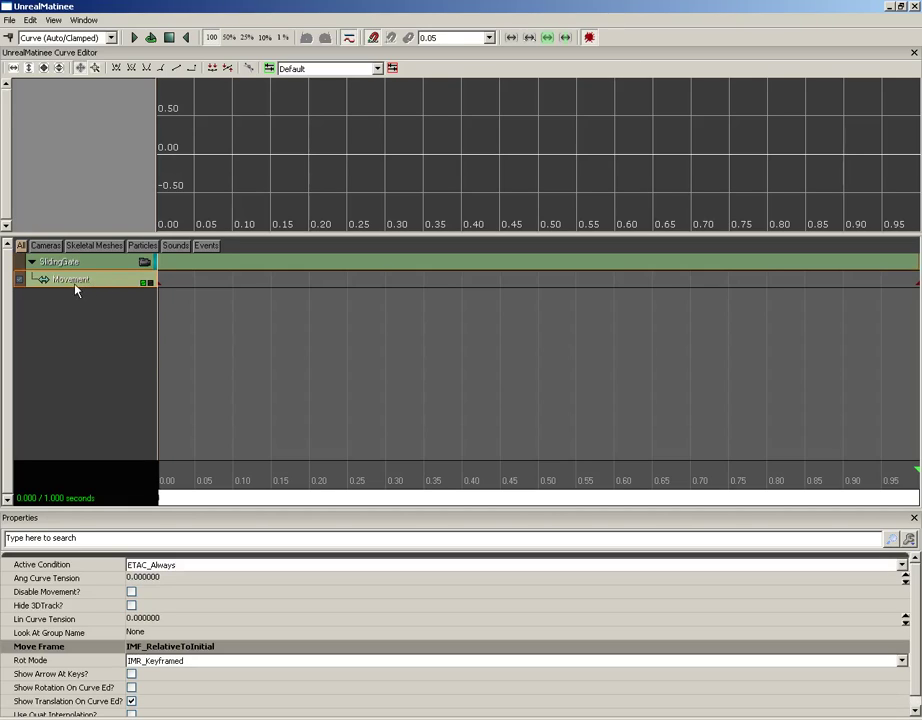
left_click(150, 284)
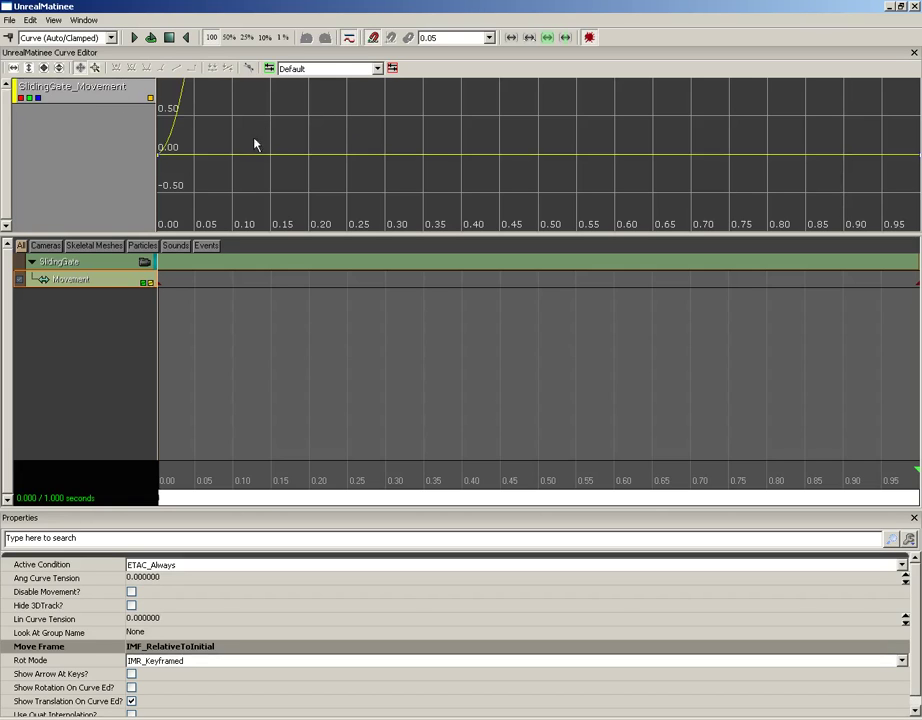
scroll(255, 143, "down", 5)
scroll(428, 168, "down", 10)
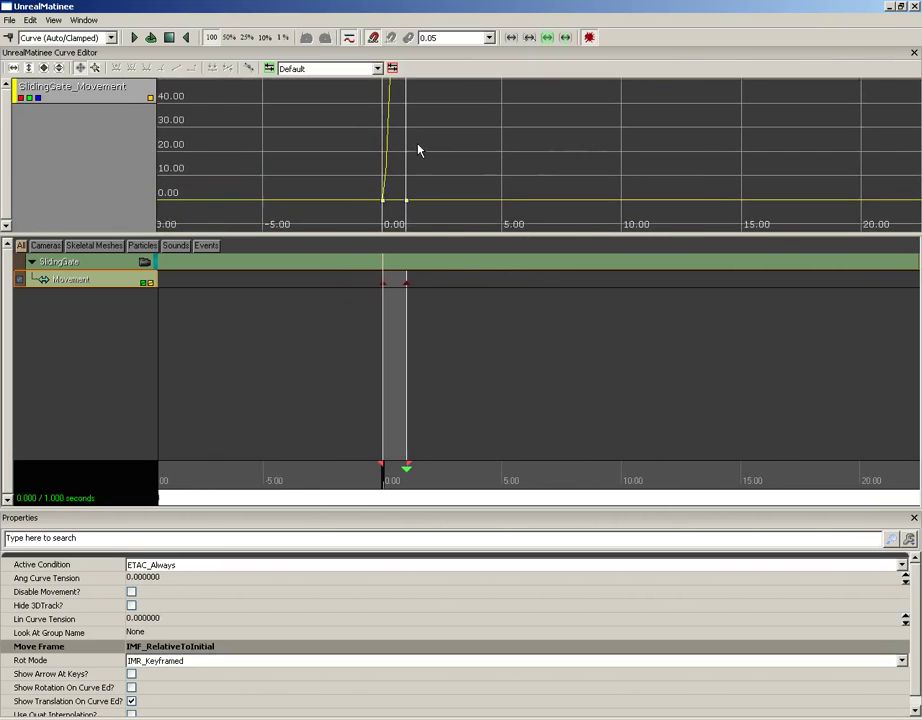
scroll(405, 148, "up", 2)
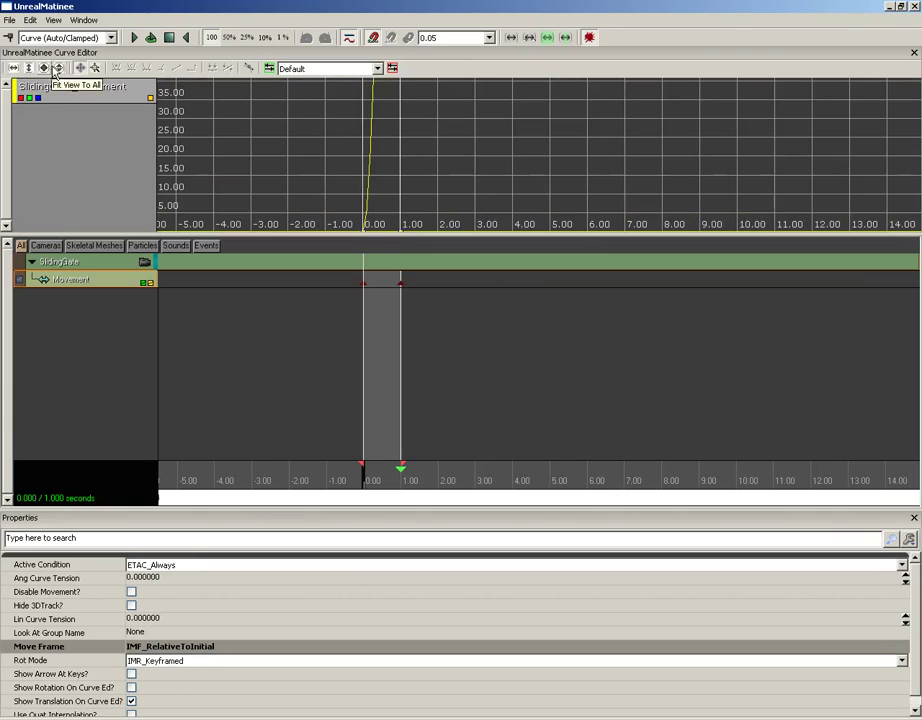
left_click(45, 68)
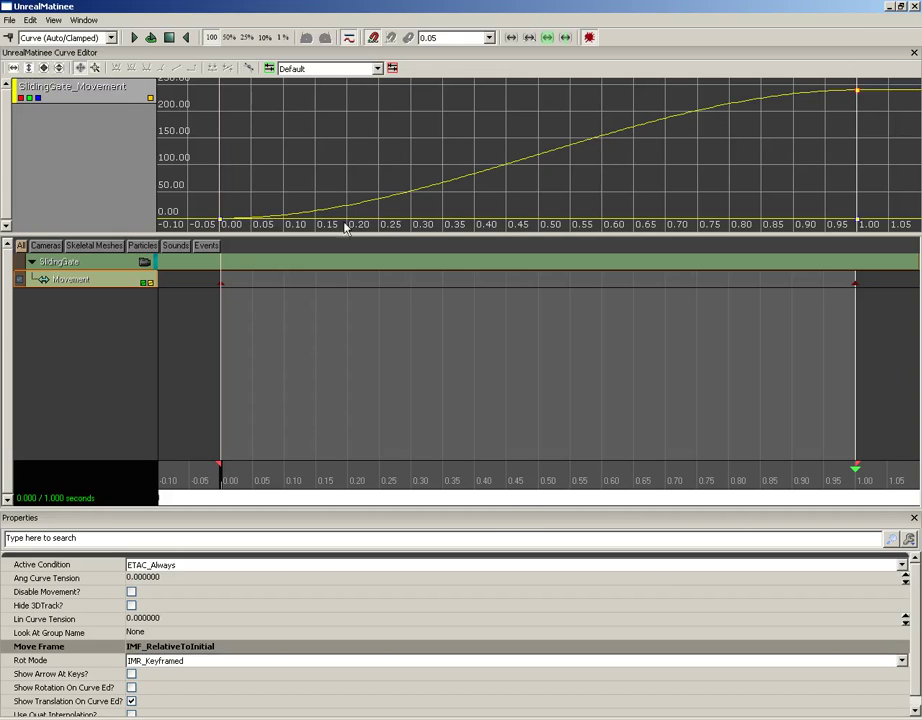
mouse_move(224, 220)
left_click(221, 284)
key("Right")
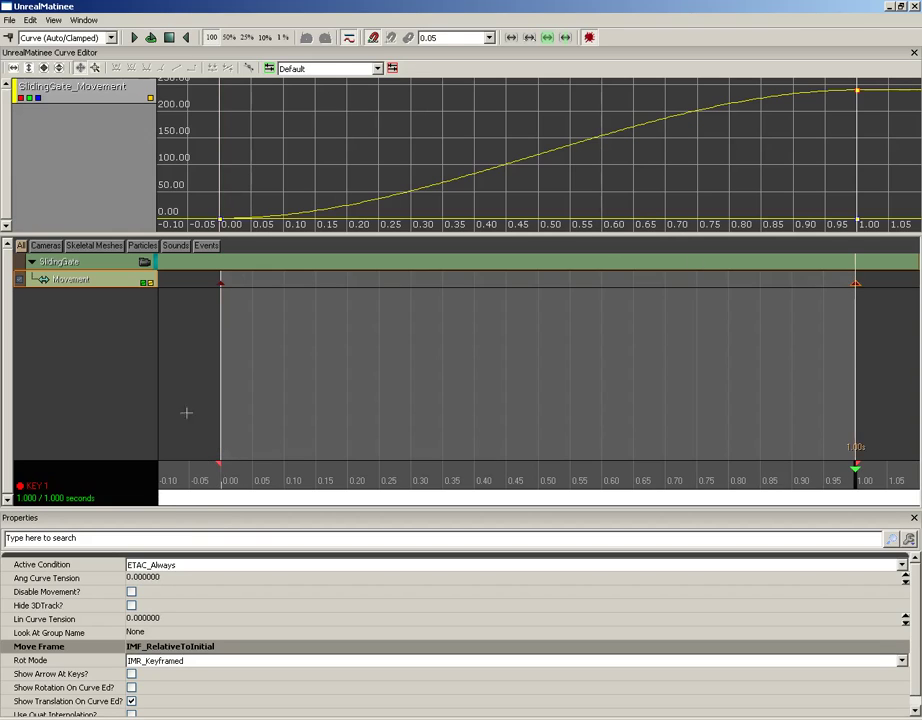
mouse_move(229, 480)
left_mouse_down()
mouse_move(741, 471)
mouse_move(288, 470)
mouse_move(218, 480)
left_mouse_up()
mouse_move(378, 500)
left_mouse_down()
mouse_move(676, 500)
mouse_move(218, 498)
mouse_move(662, 502)
mouse_move(366, 500)
mouse_move(379, 502)
mouse_move(387, 486)
left_mouse_up()
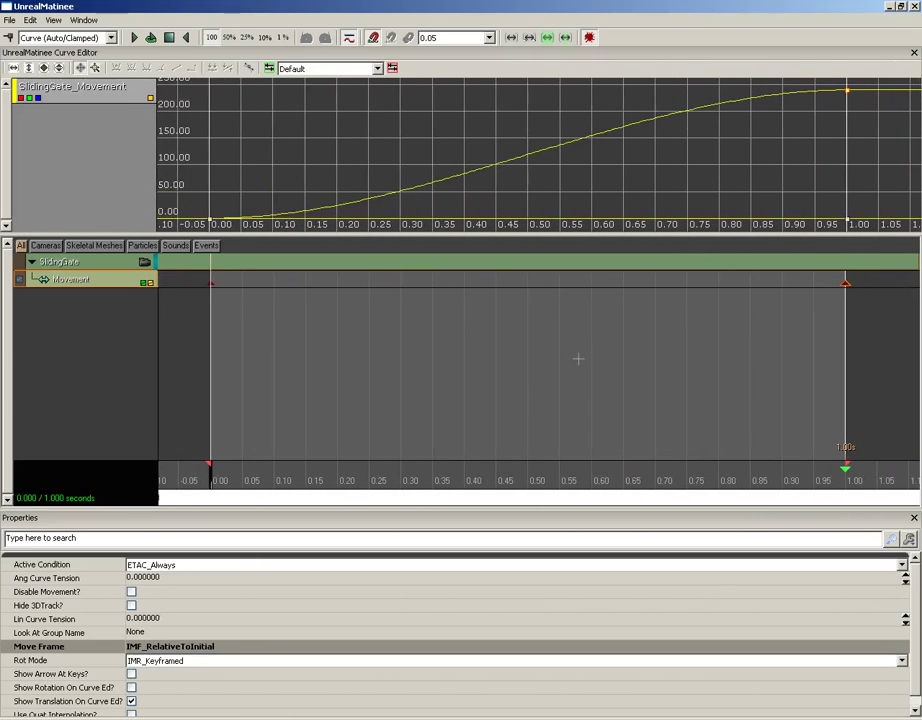
left_click_drag(578, 360, 366, 381)
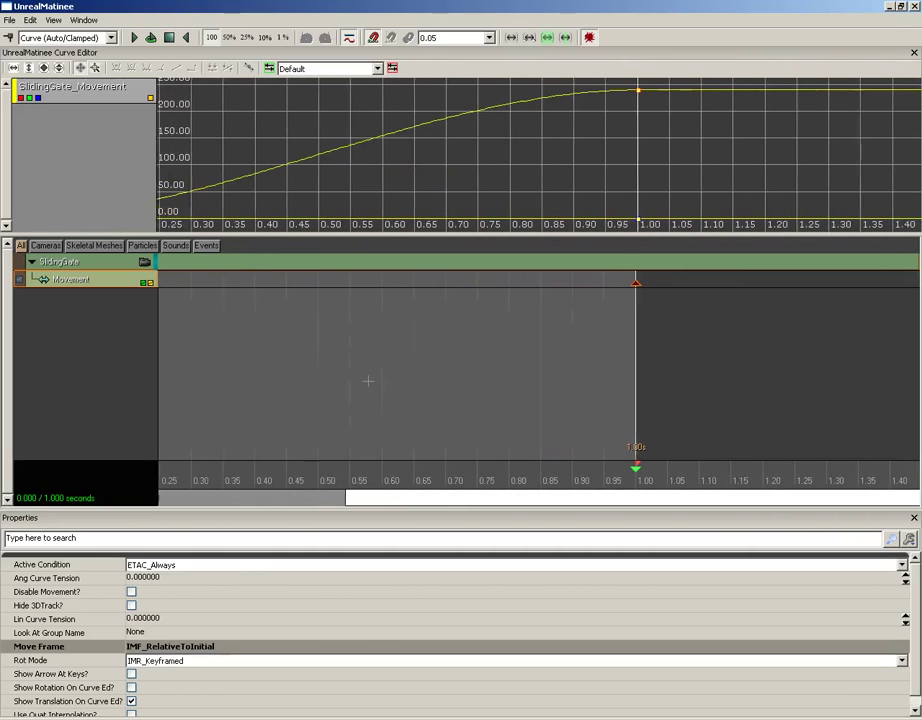
mouse_move(621, 313)
left_mouse_down()
mouse_move(91, 390)
mouse_move(866, 356)
mouse_move(638, 391)
mouse_move(486, 381)
mouse_move(597, 340)
mouse_move(547, 360)
left_mouse_up()
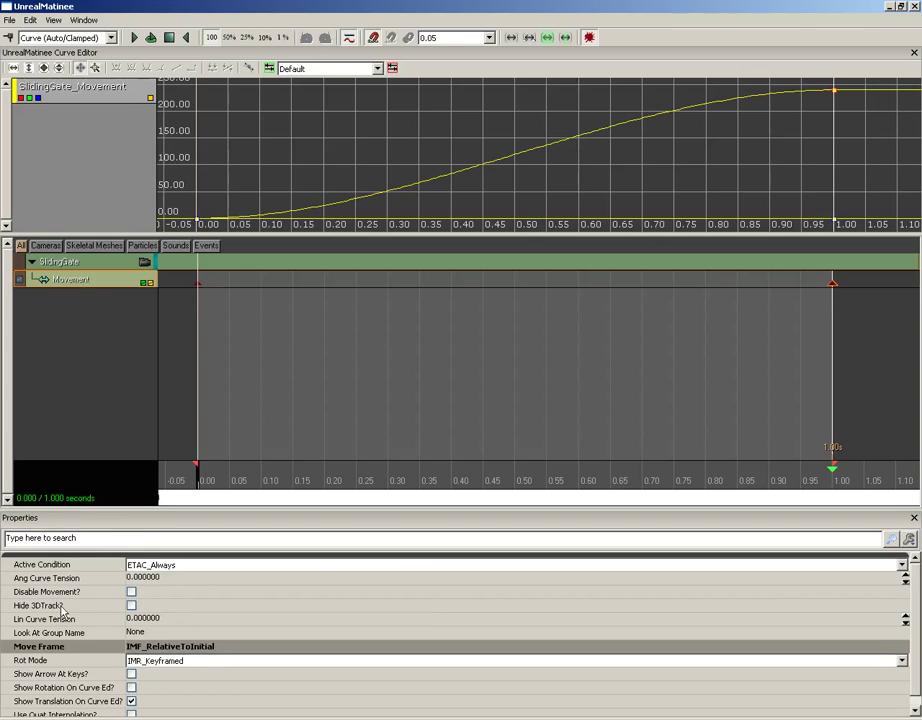
left_click(72, 262)
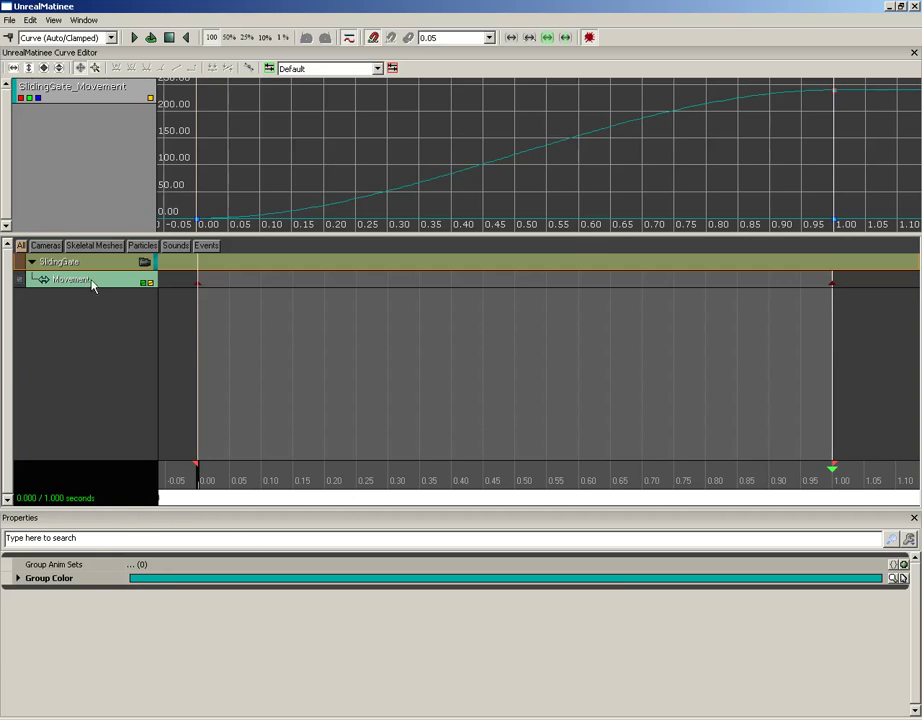
left_click(93, 287)
left_click(97, 274)
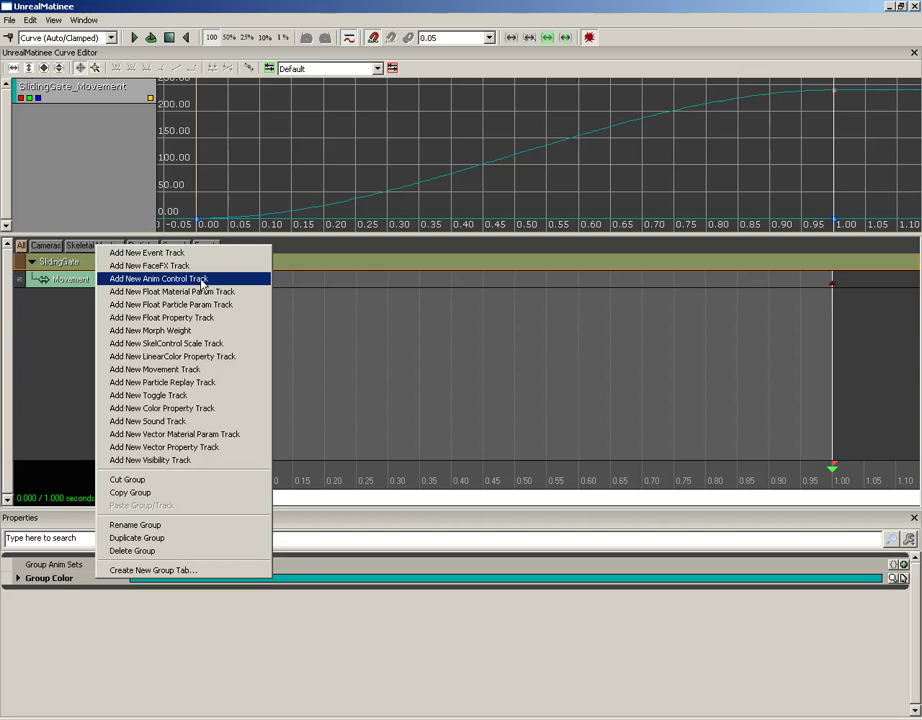
left_click(60, 323)
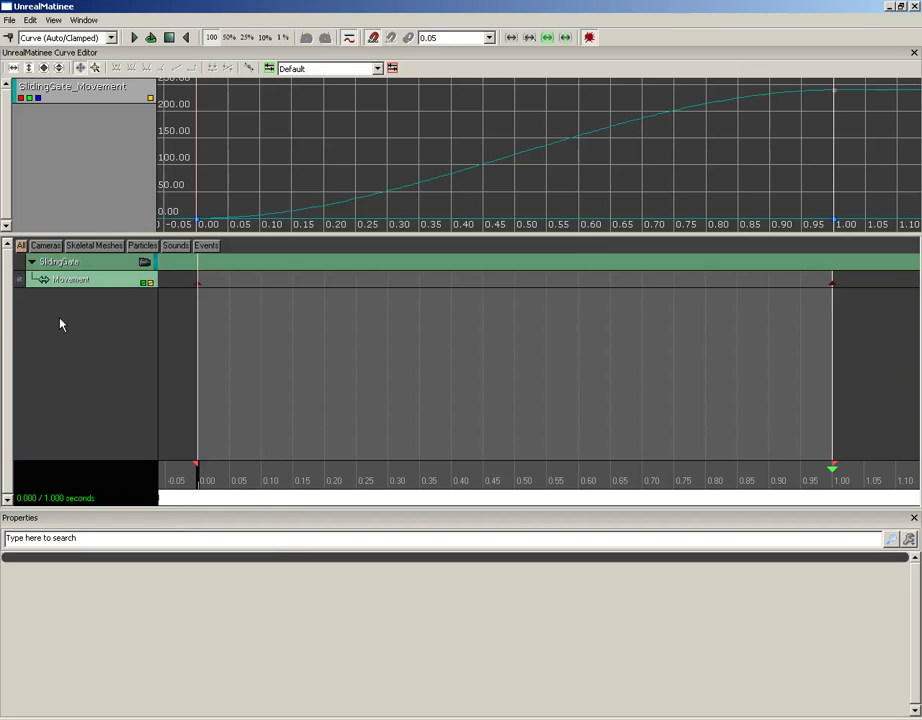
Browse the File menu, then move across to the Edit menu's commands
left_click(10, 20)
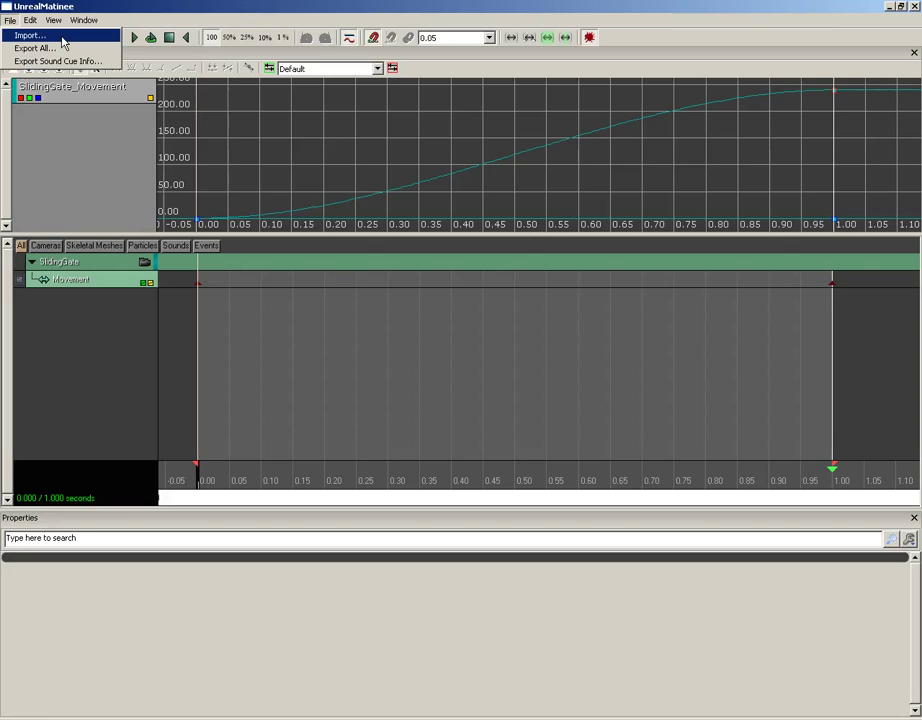
mouse_move(33, 21)
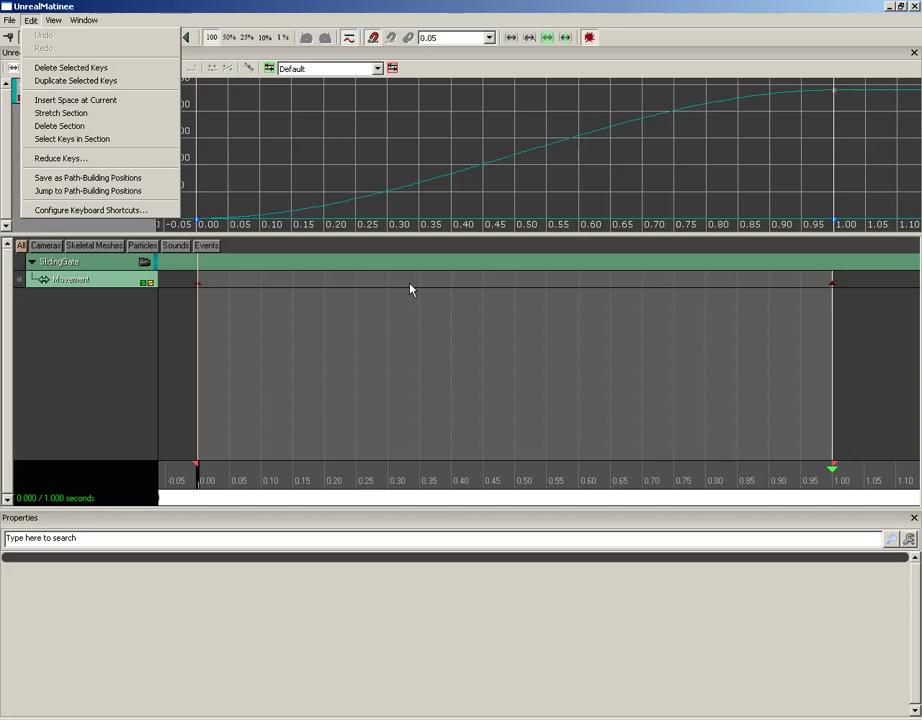
Scrub the preview time to 0.218, check the Edit menu, then jump to 0.914 seconds
left_click_drag(322, 468, 335, 477)
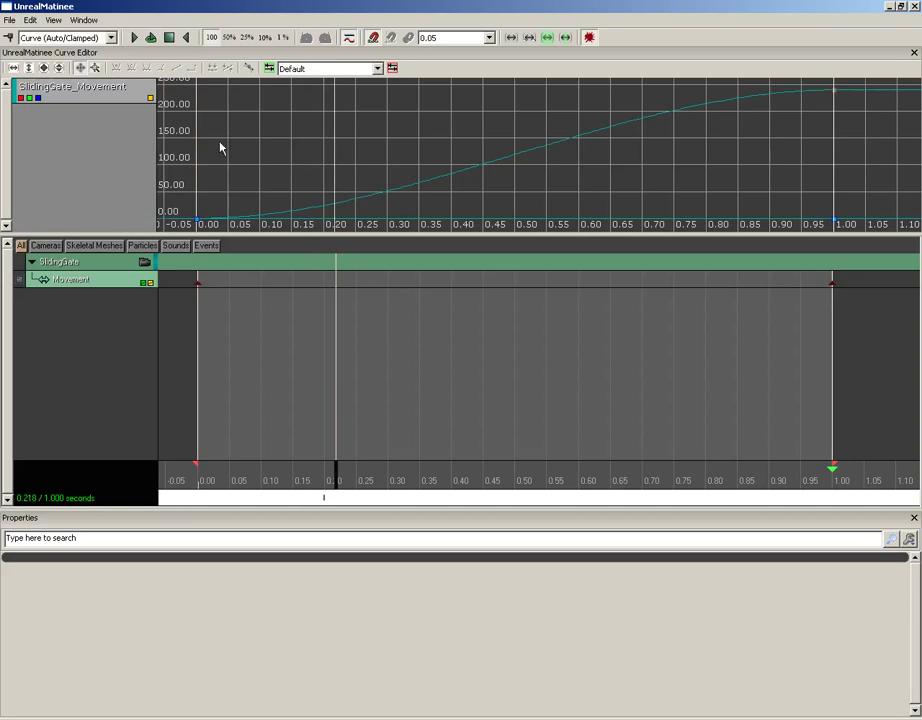
left_click(31, 21)
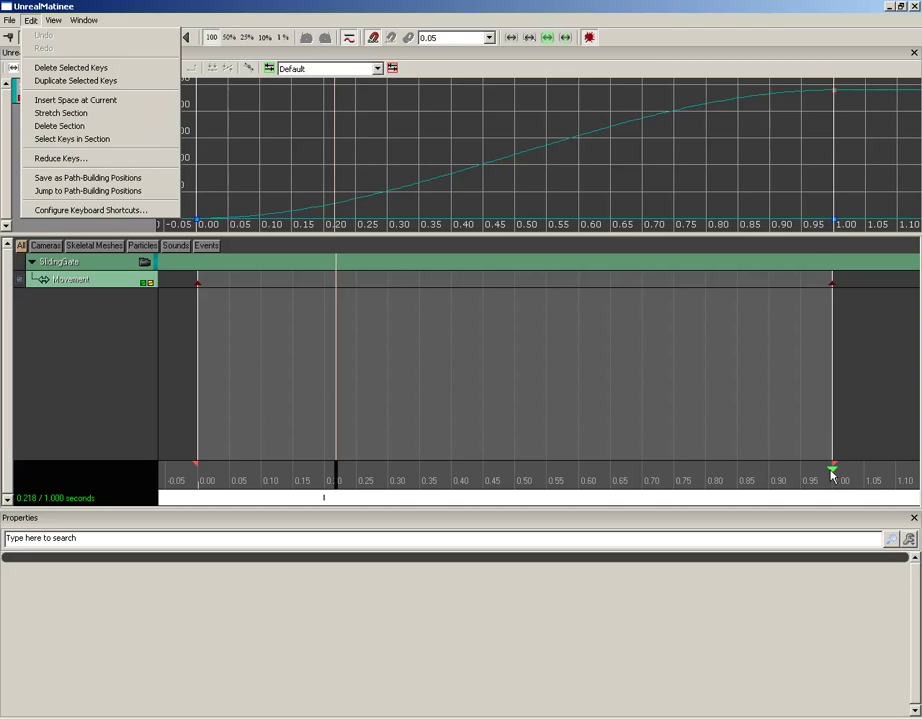
left_click(778, 475)
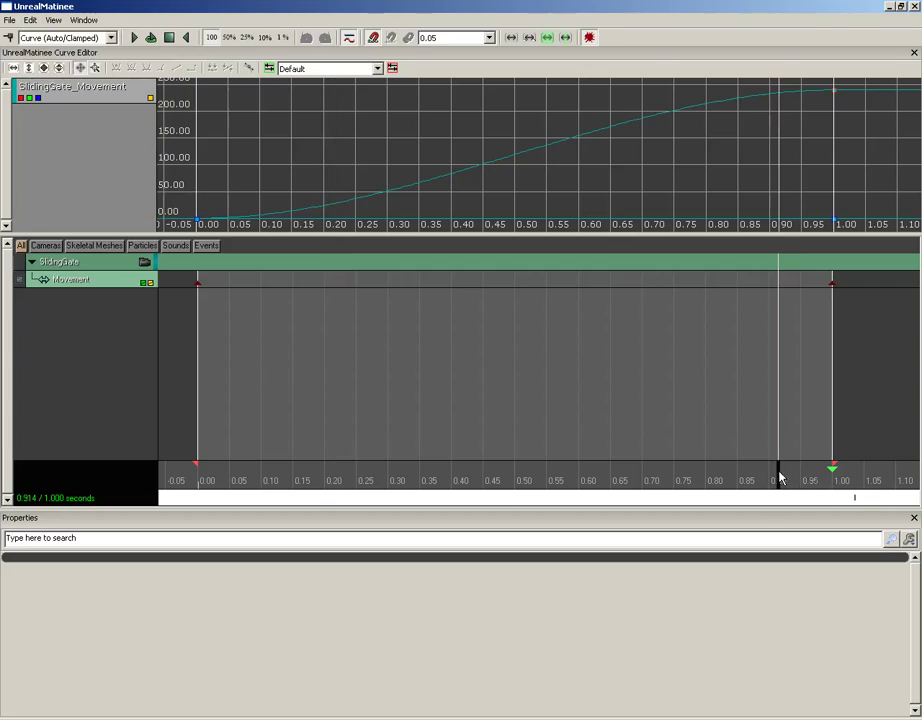
Drag the green loop markers so the loop spans about 0.18 to 0.69 seconds
left_click(830, 471)
mouse_move(830, 473)
left_mouse_down()
mouse_move(288, 469)
mouse_move(323, 471)
left_mouse_up()
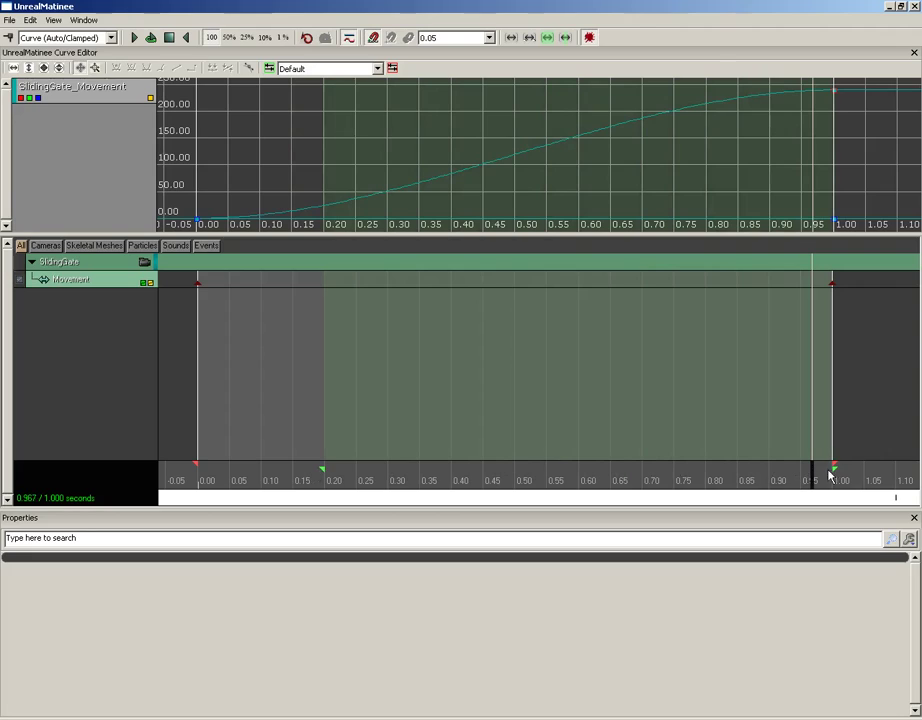
left_click_drag(832, 471, 422, 473)
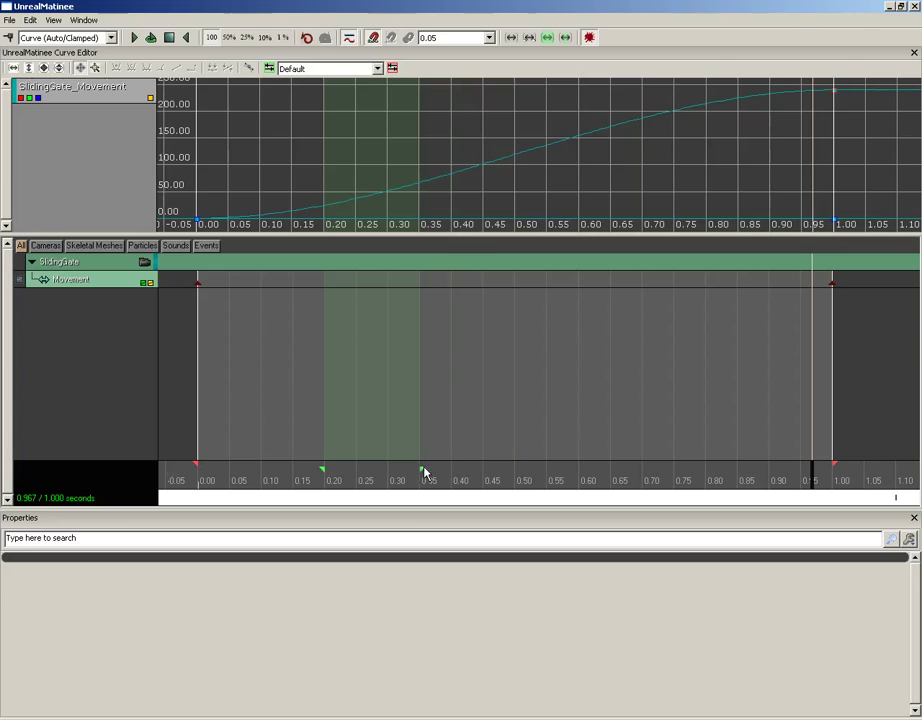
left_click_drag(422, 473, 659, 476)
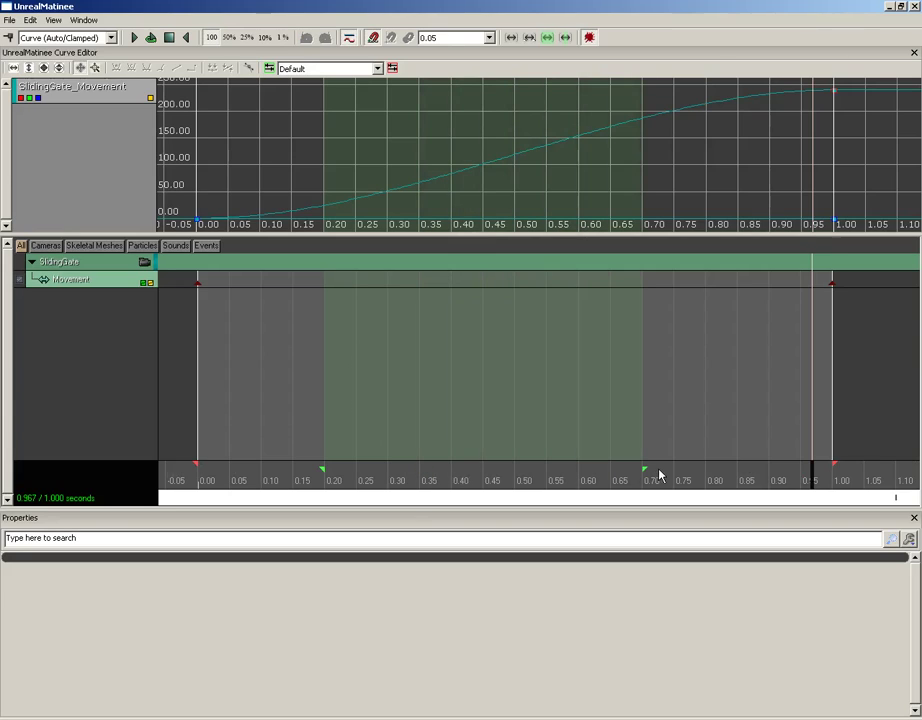
Play the loop section and browse the View and Edit menus
key("space")
left_click(53, 21)
mouse_move(32, 20)
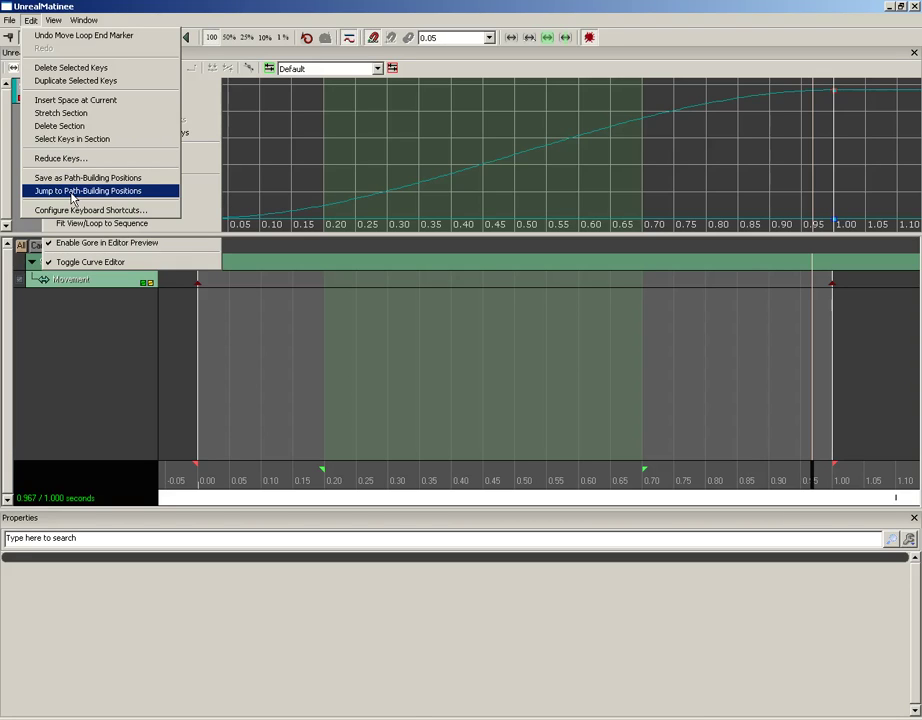
Open and close the keyboard shortcut settings, then reopen the View menu
left_click(72, 210)
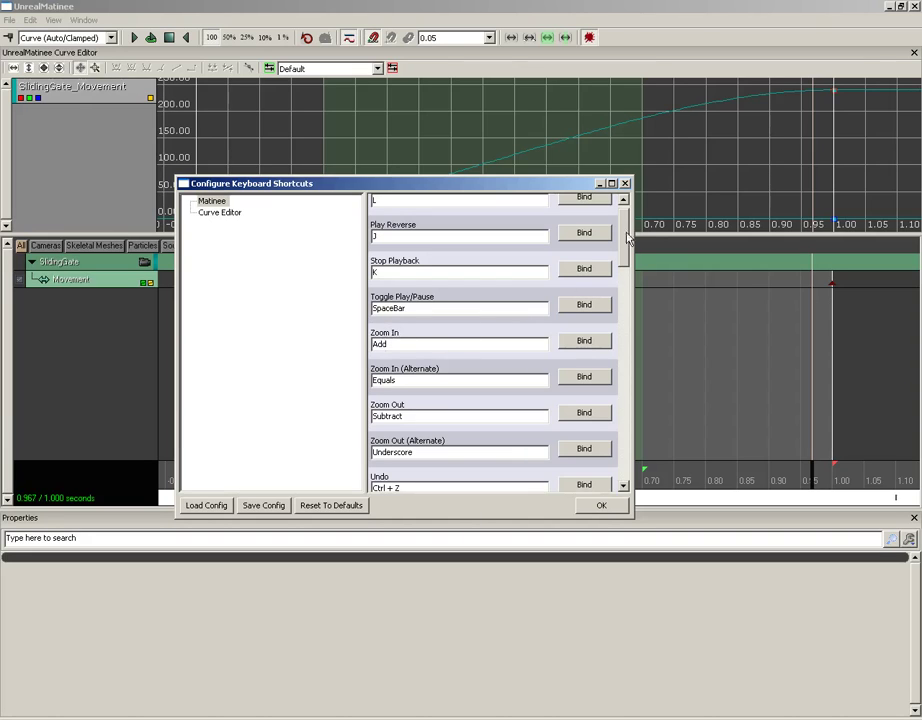
left_click(625, 183)
left_click(55, 21)
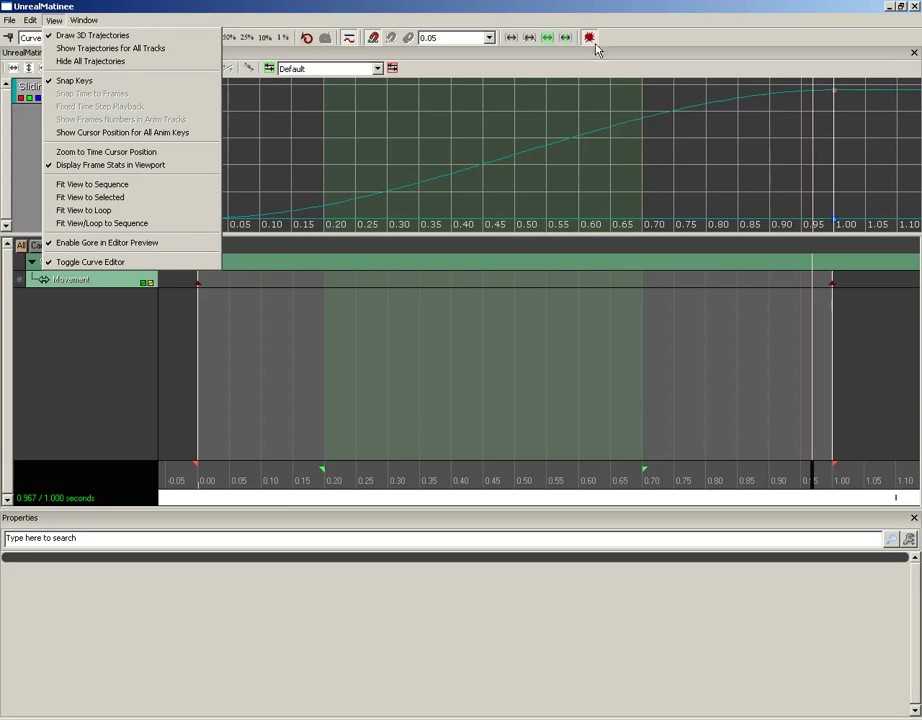
Reopen Matinee from its Kismet node as a smaller window moved to the right
left_click(914, 6)
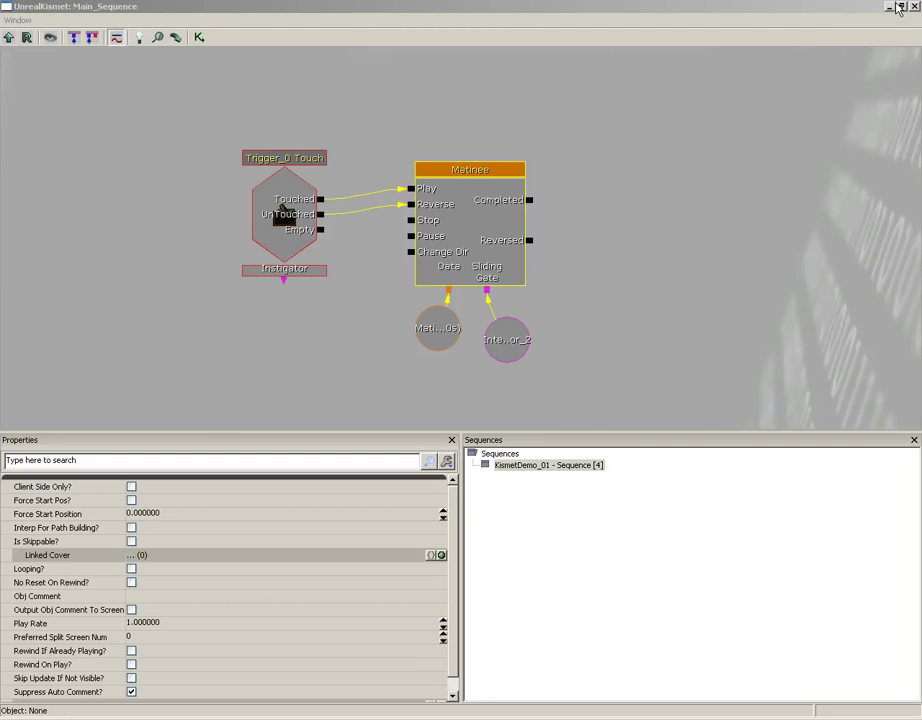
double_click(490, 224)
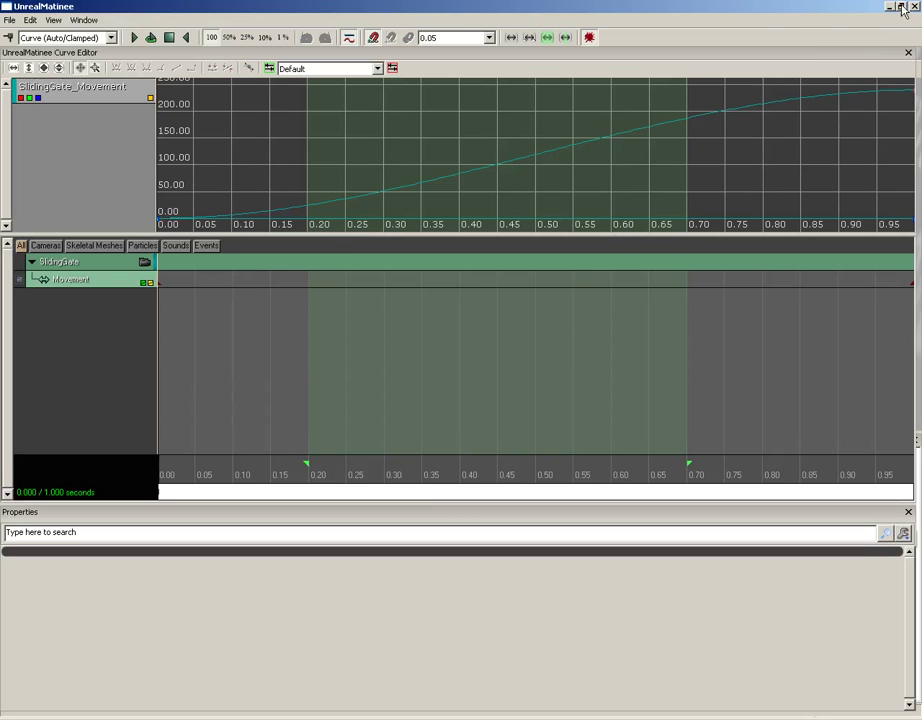
double_click(691, 6)
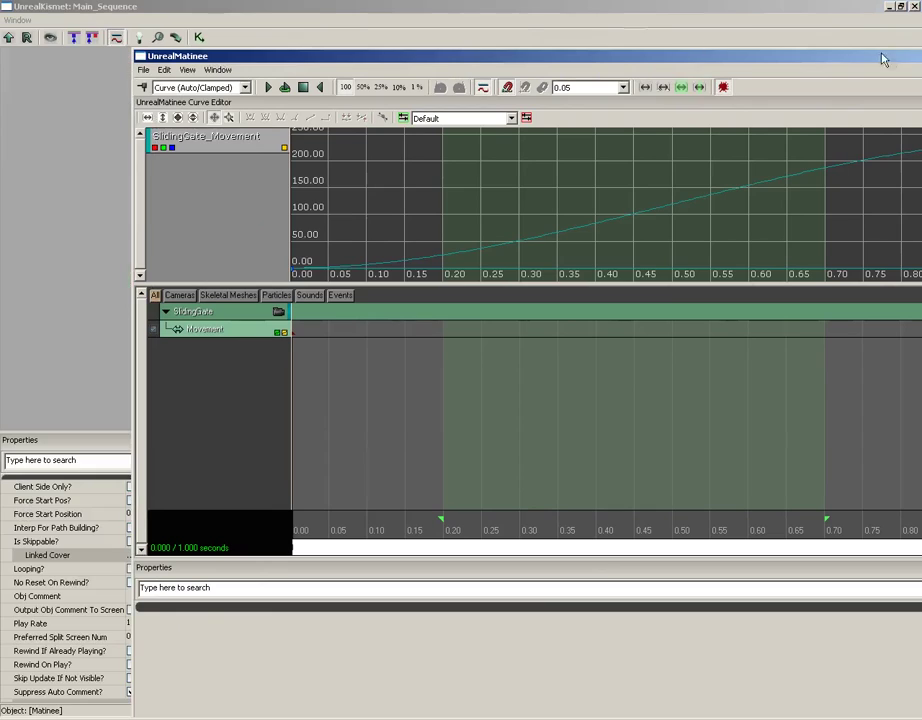
left_click_drag(438, 57, 846, 117)
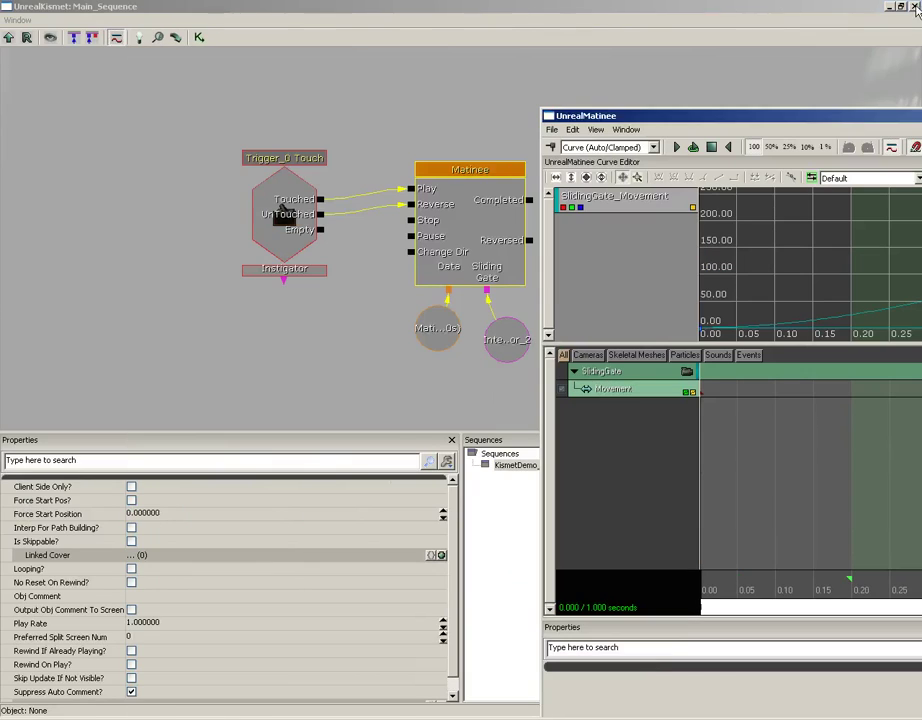
left_click(914, 7)
Turn the viewport to the gate, toggle Draw 3D Trajectories, and maximize the Matinee window
left_click_drag(225, 250, 300, 230)
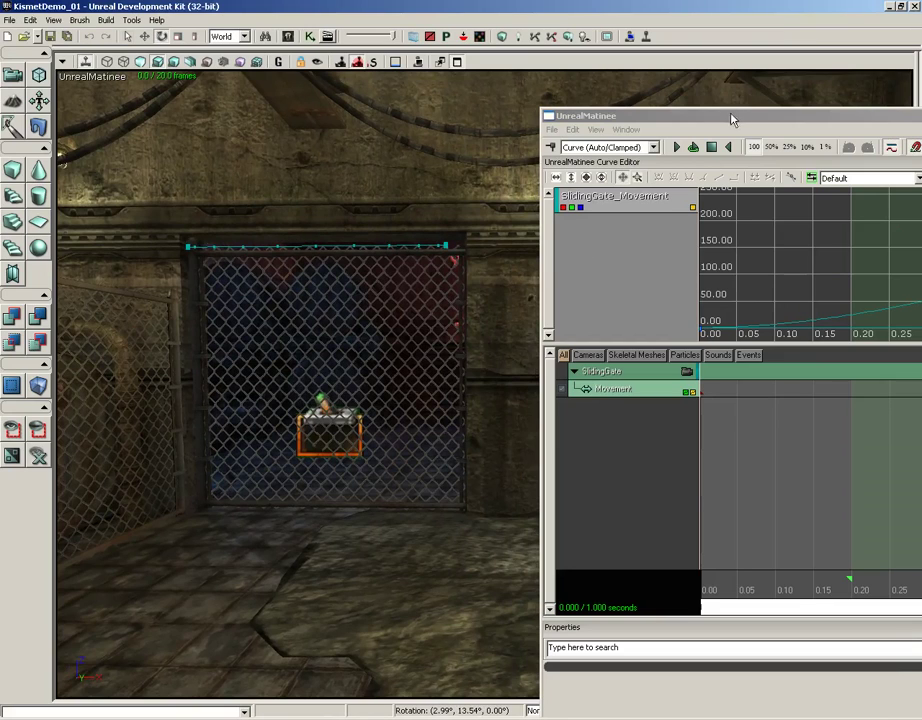
left_click_drag(731, 119, 213, 8)
left_click(124, 19)
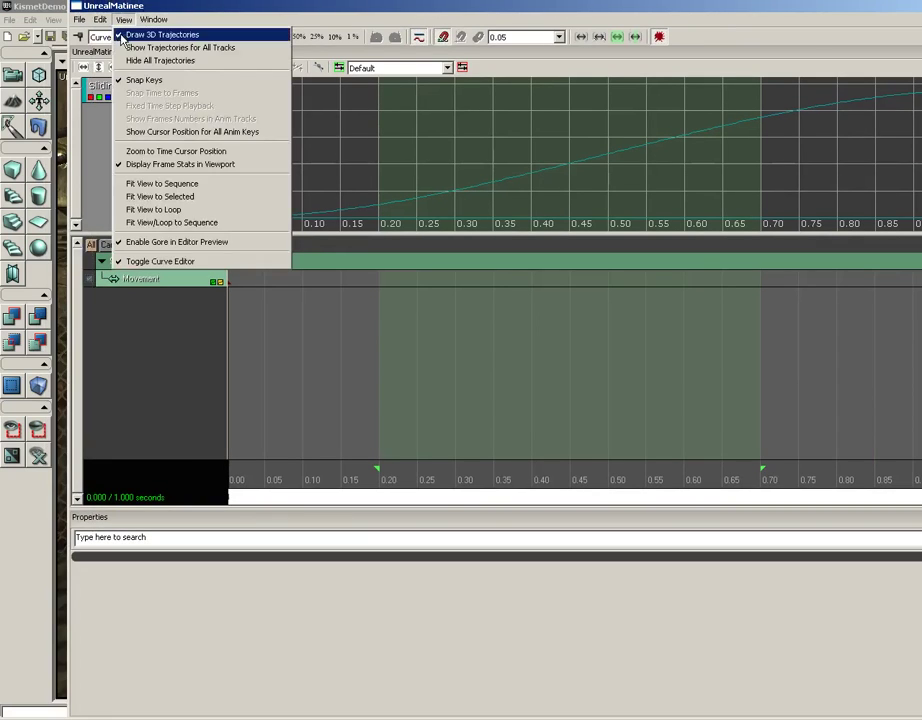
left_click(121, 37)
mouse_move(146, 9)
left_mouse_down()
mouse_move(376, 174)
mouse_move(578, 255)
left_mouse_up()
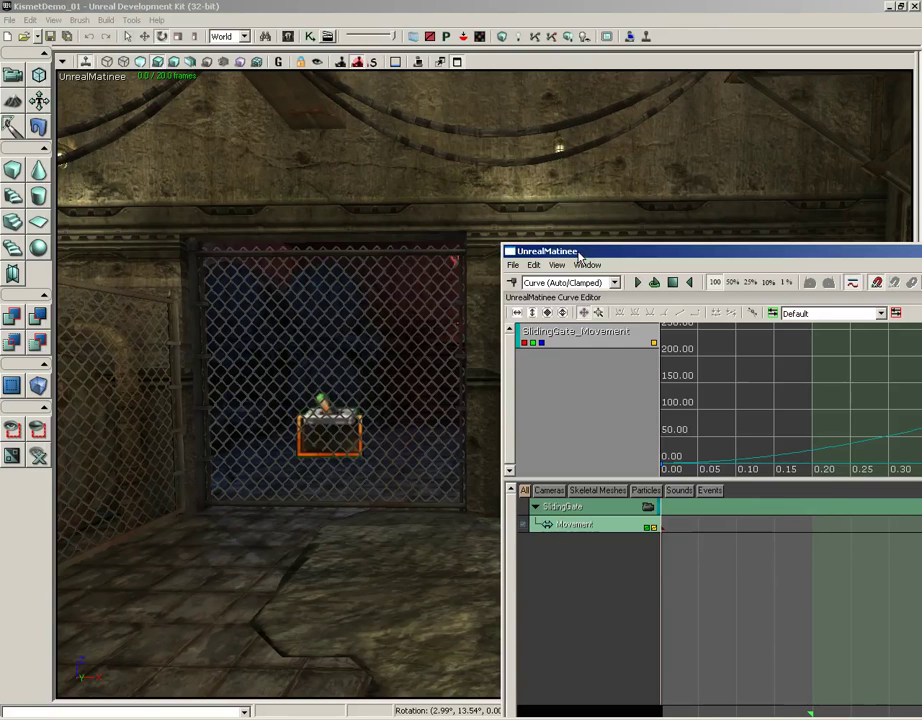
double_click(578, 256)
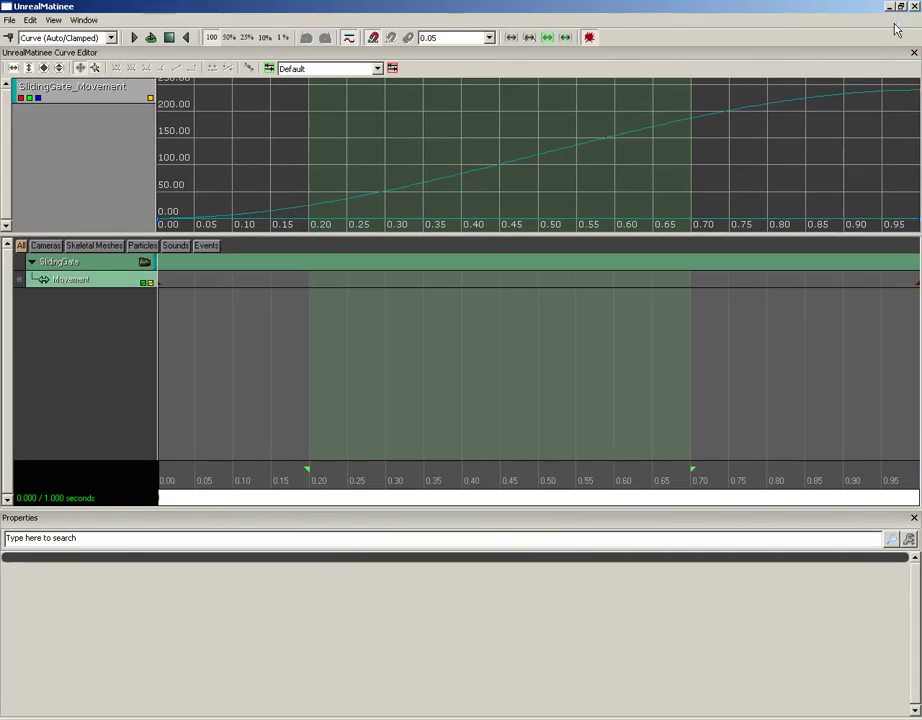
left_click(53, 20)
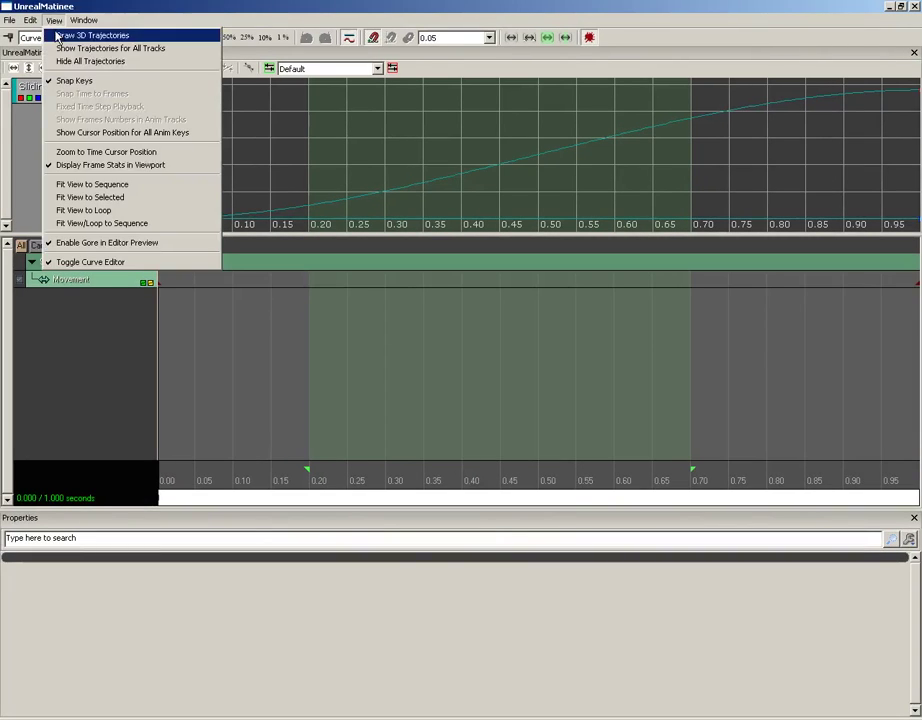
left_click(47, 33)
left_click(54, 20)
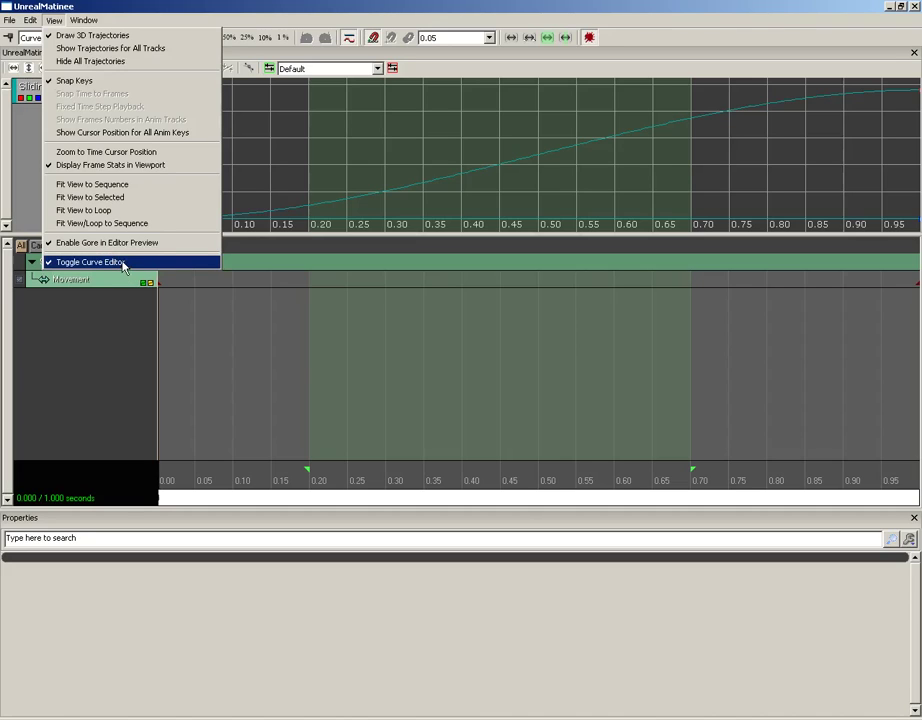
mouse_move(80, 24)
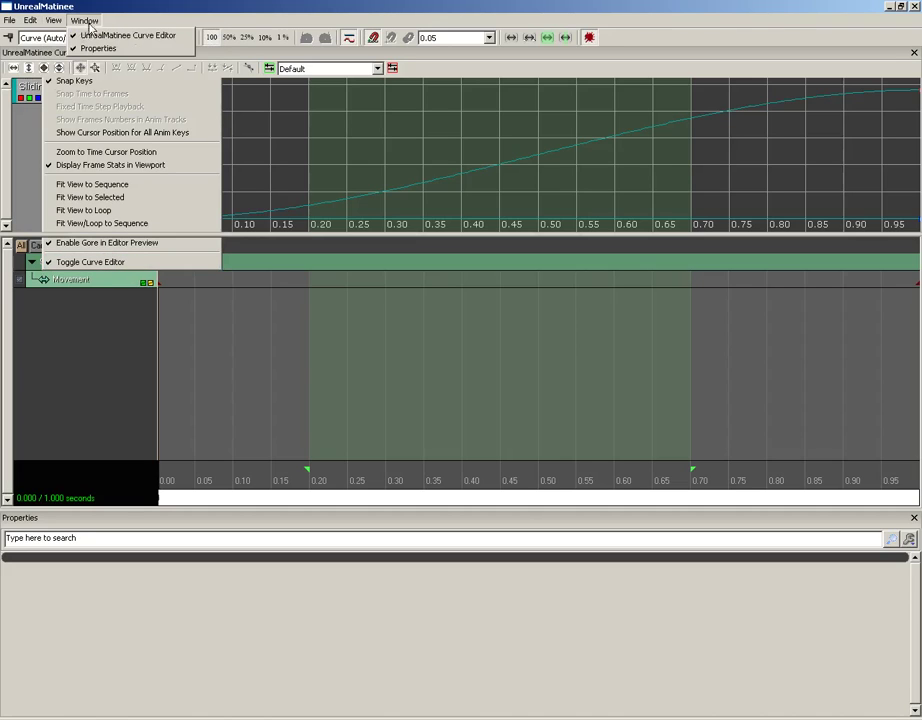
left_click(152, 25)
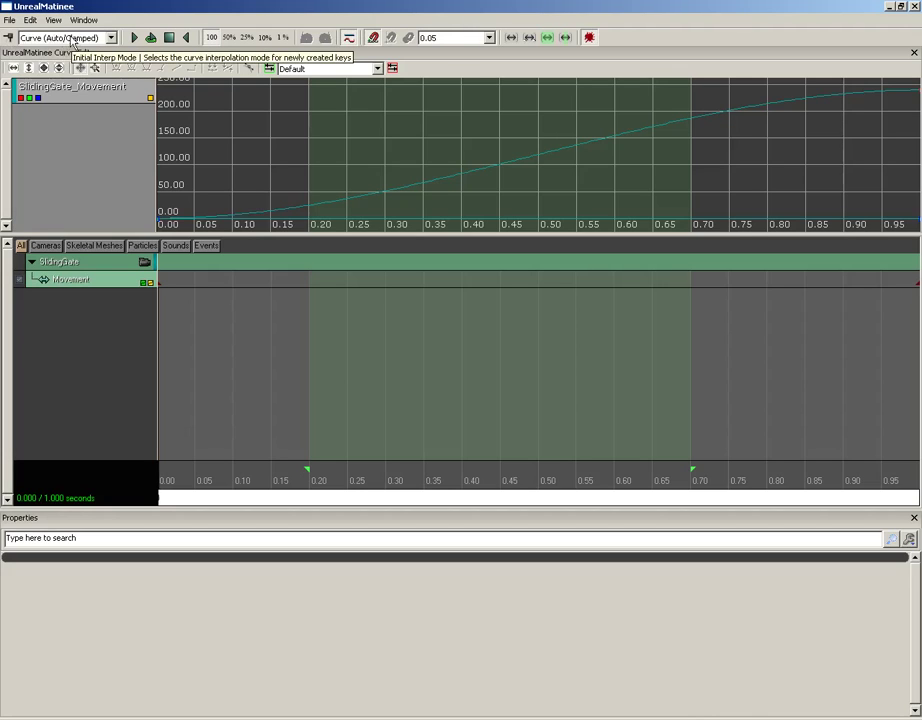
left_click(112, 38)
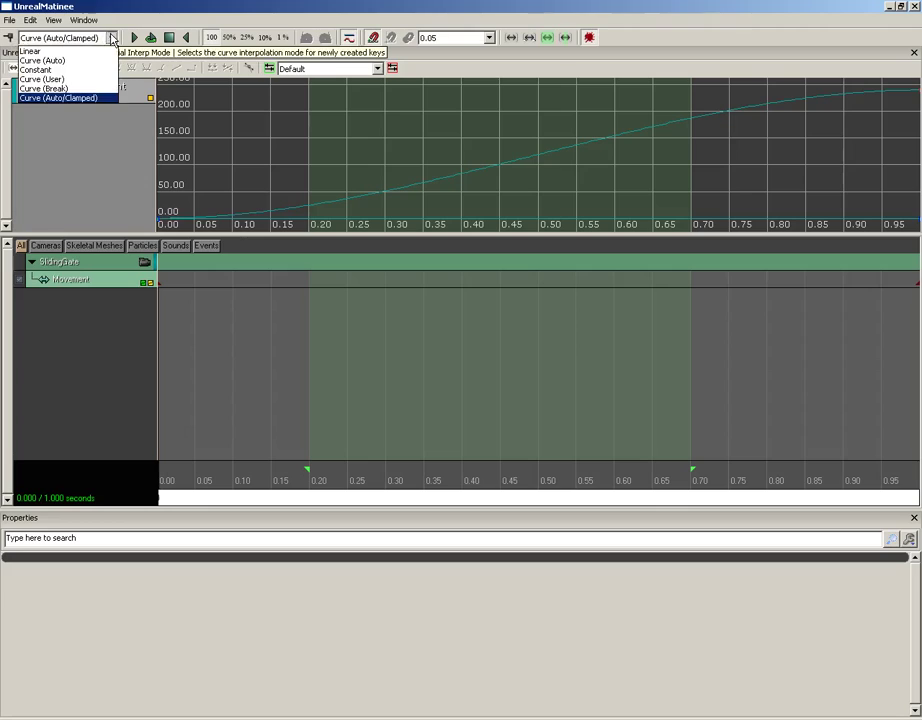
left_click(53, 37)
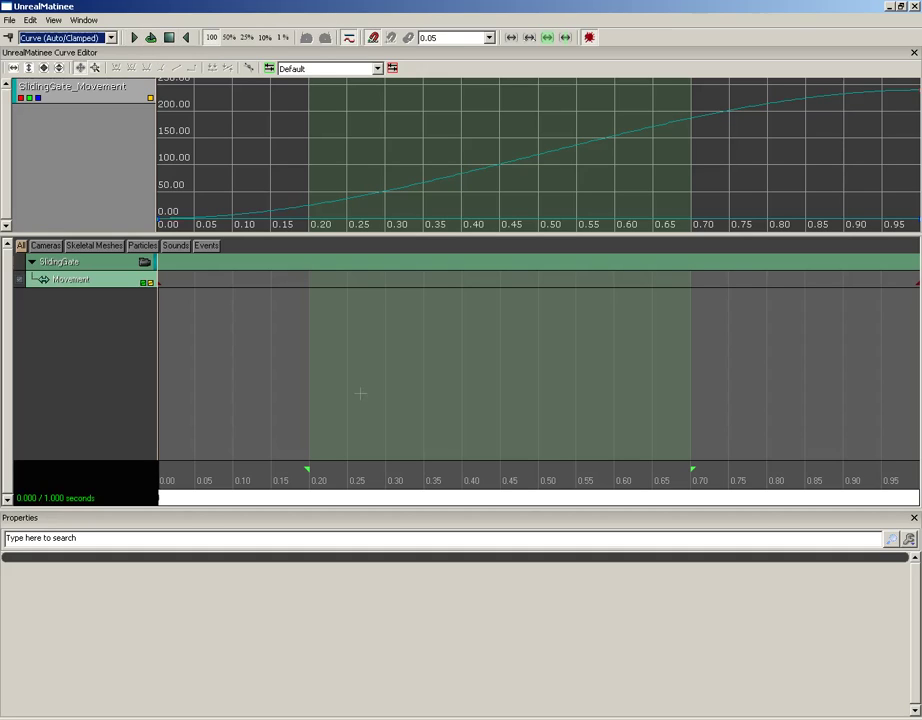
Move the loop start to about 0.35 s, toggle the curve editor, and turn snapping on
left_click_drag(307, 473, 248, 477)
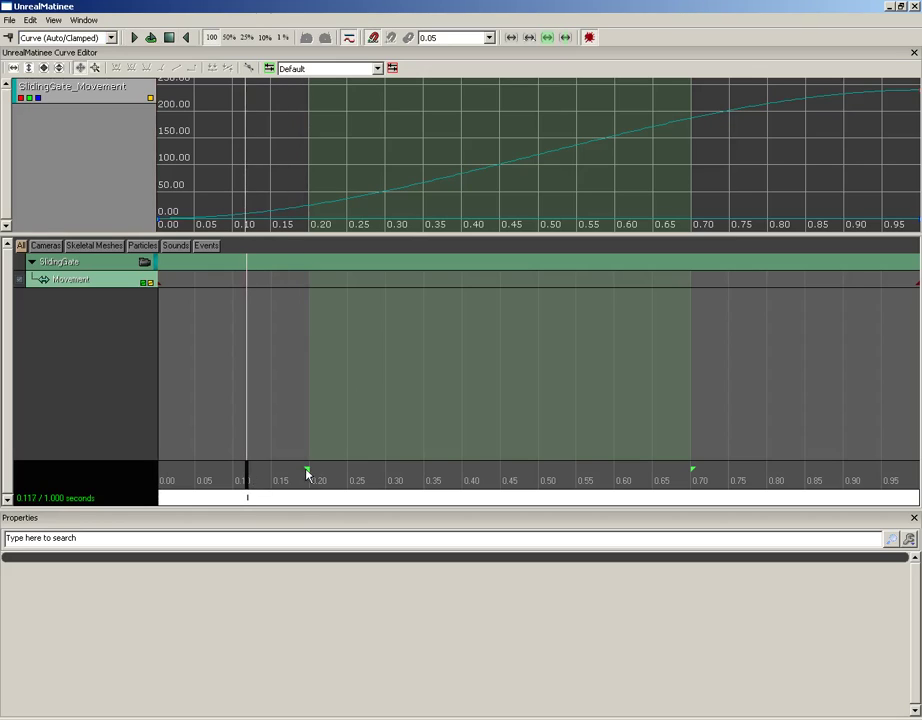
mouse_move(309, 473)
left_mouse_down()
mouse_move(535, 473)
mouse_move(390, 474)
left_mouse_up()
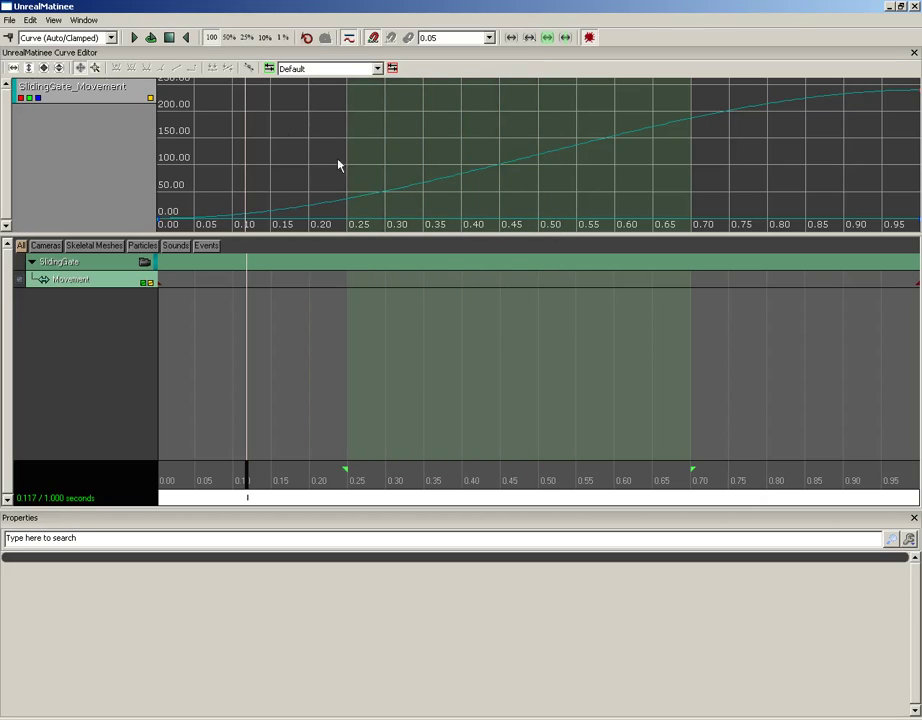
left_click(350, 38)
left_click(350, 38)
left_click(350, 38)
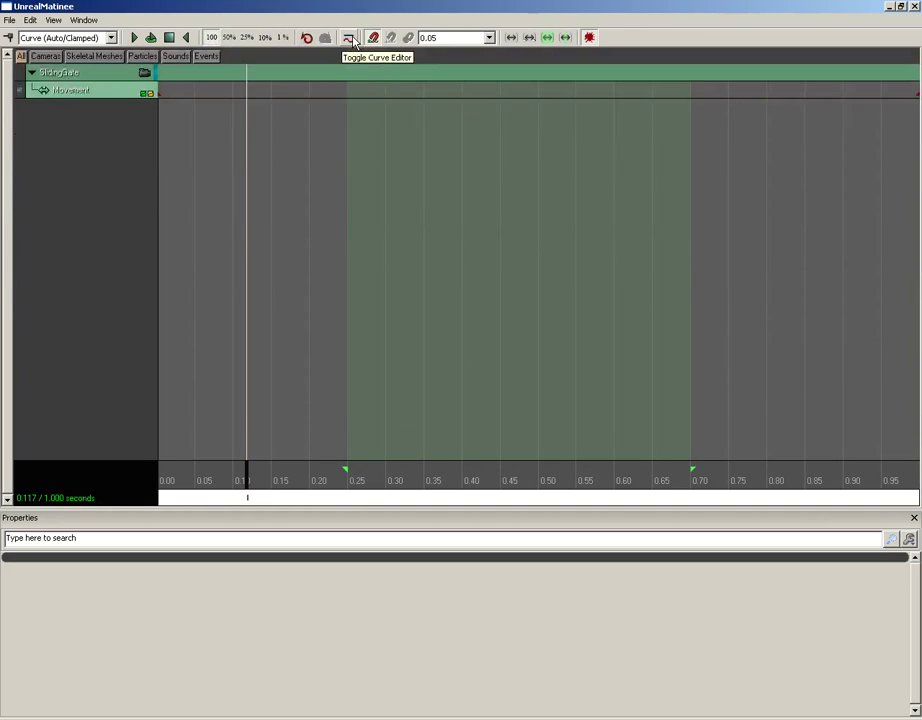
left_click(350, 38)
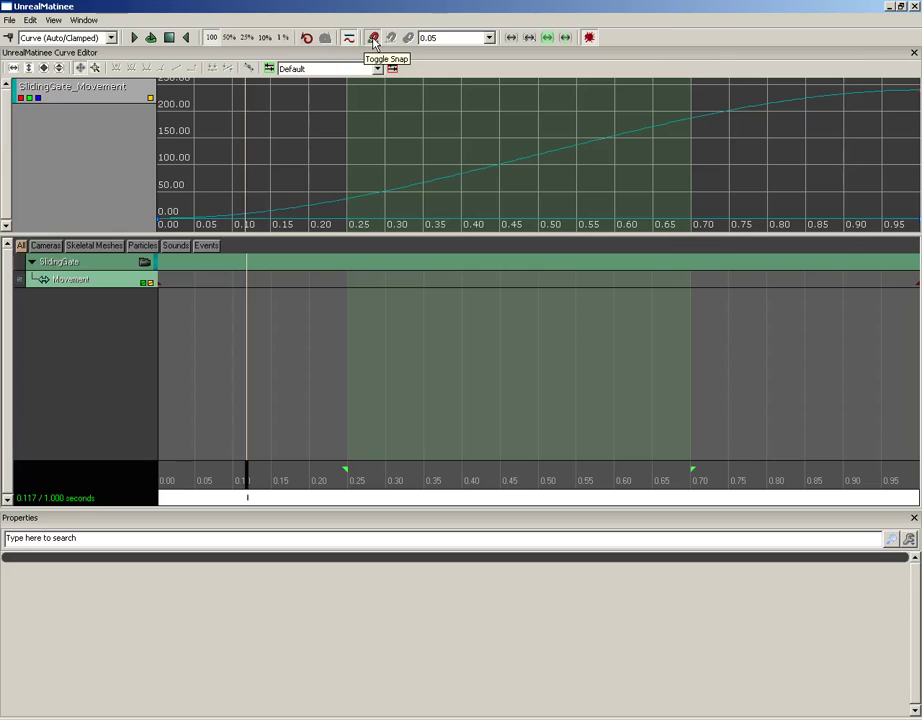
left_click(373, 40)
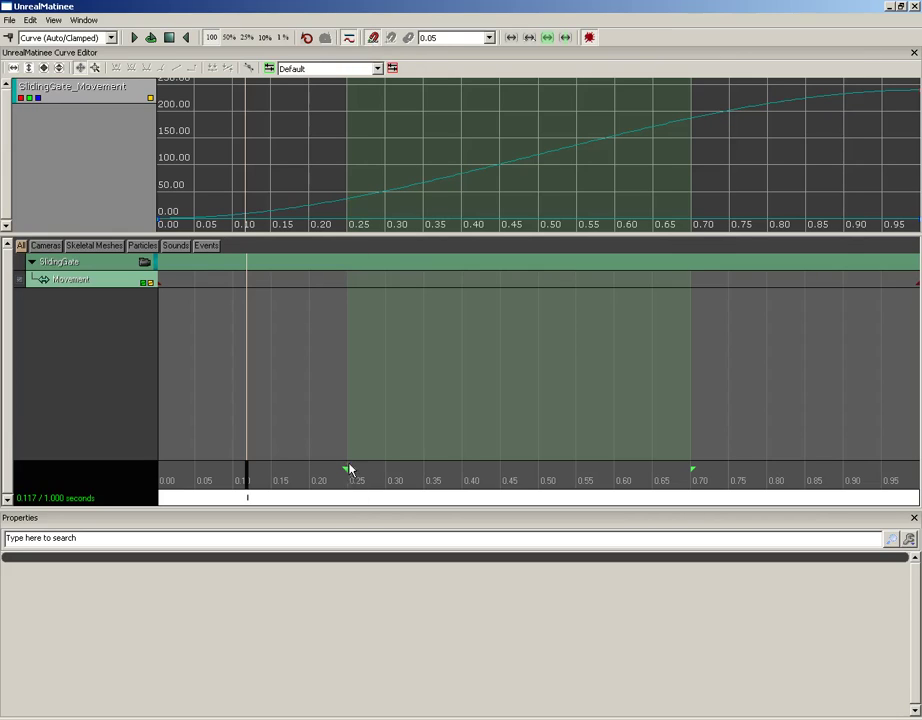
mouse_move(344, 471)
left_mouse_down()
mouse_move(296, 472)
mouse_move(452, 476)
mouse_move(405, 473)
mouse_move(218, 288)
mouse_move(192, 284)
mouse_move(298, 282)
mouse_move(195, 282)
left_mouse_up()
Nudge the first Movement key, then set the snap size to 29.97 fps (NTSC/30)
left_click(191, 284)
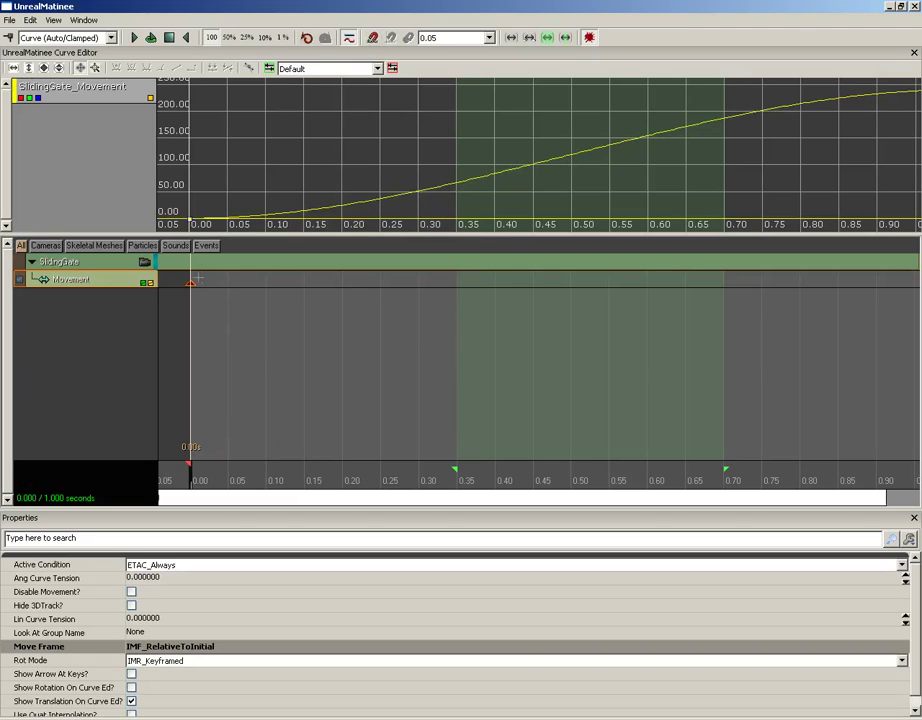
mouse_move(190, 283)
left_mouse_down()
mouse_move(290, 282)
mouse_move(190, 283)
left_mouse_up()
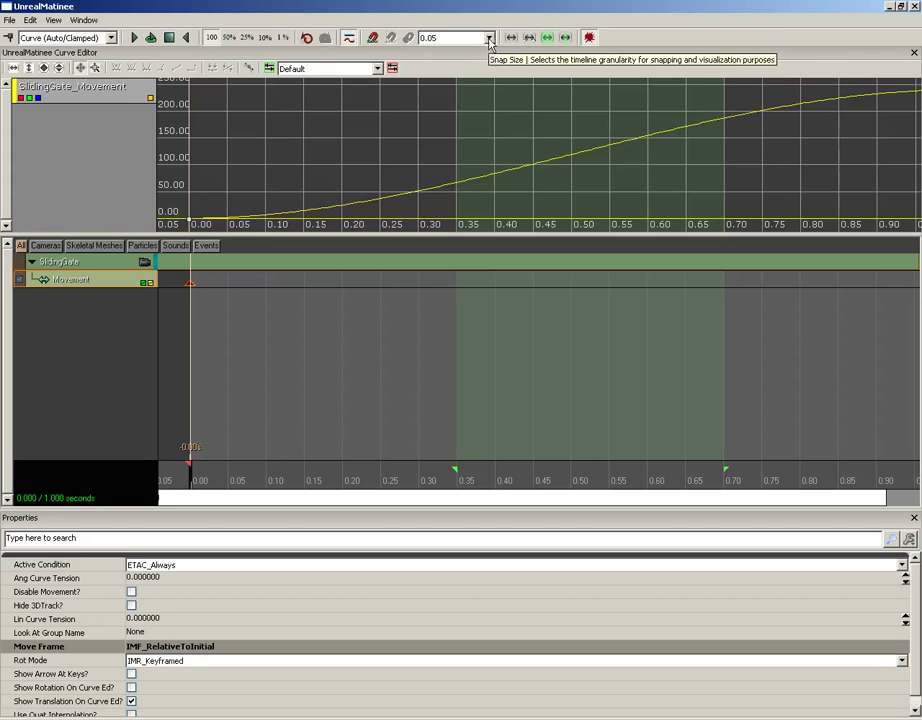
left_click(490, 39)
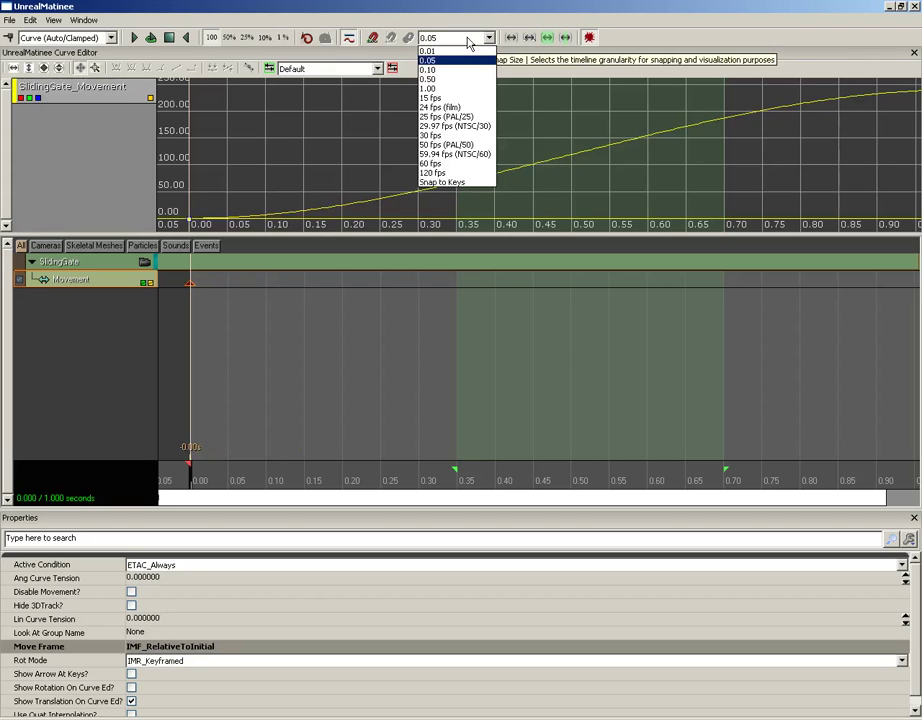
left_click(447, 128)
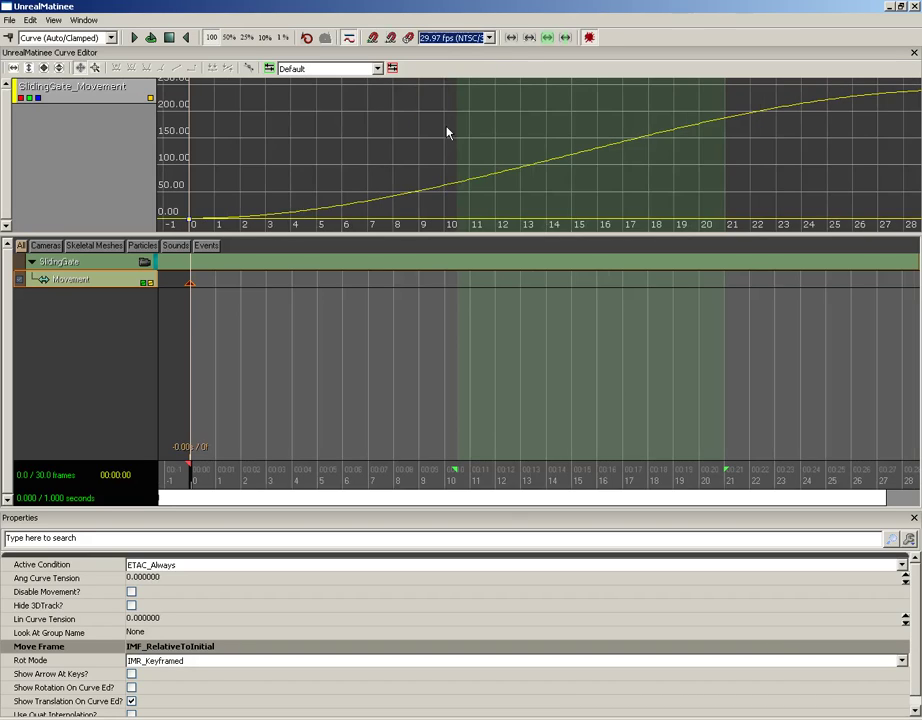
left_click(432, 40)
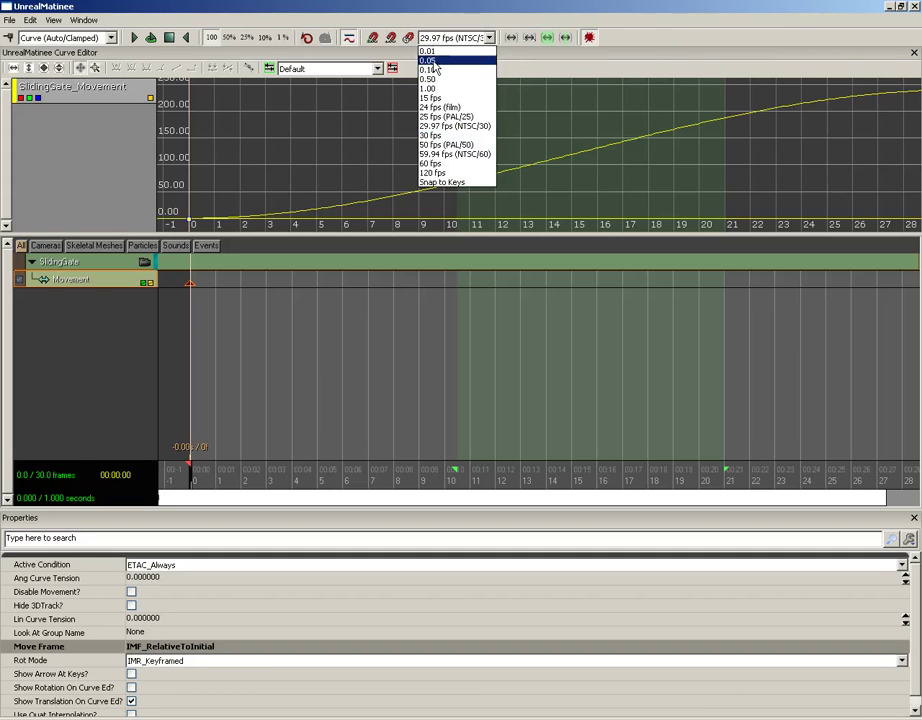
Set the Snap Size back to 0.05
left_click(434, 62)
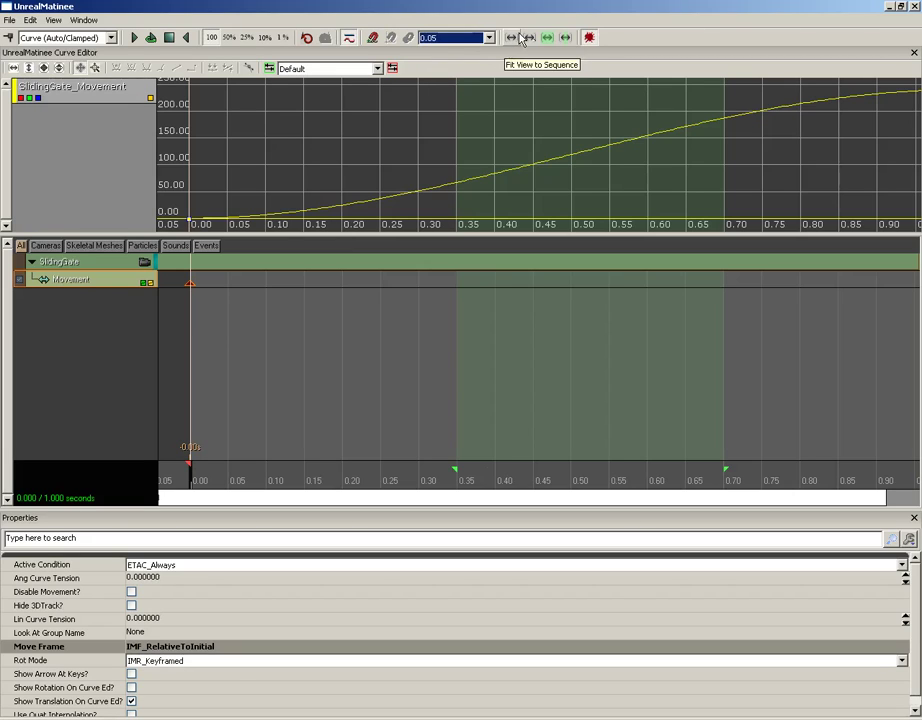
scroll(527, 90, "down", 10)
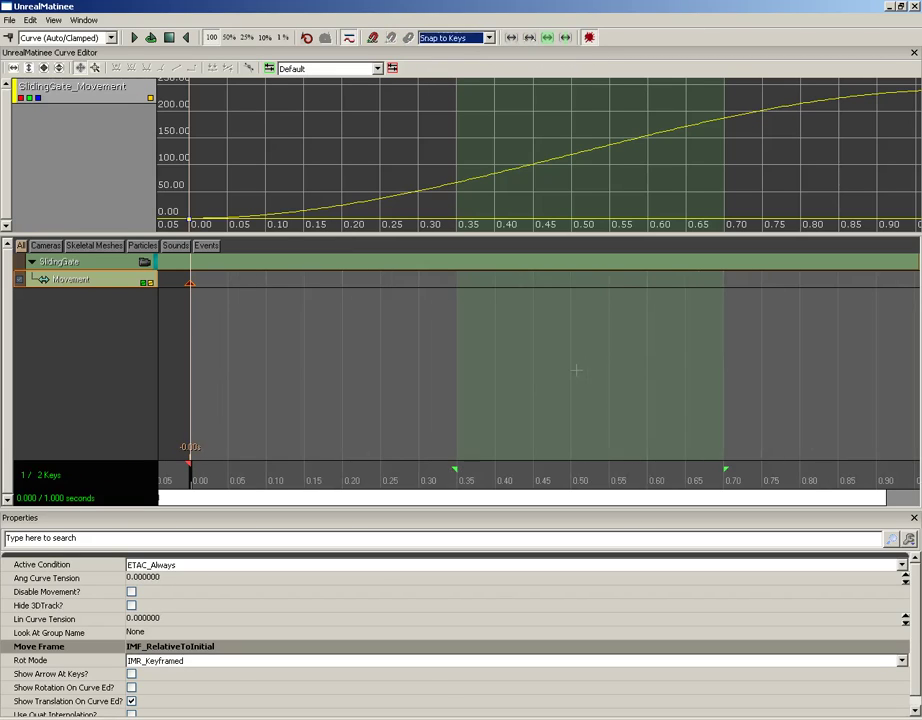
scroll(570, 377, "down", 10)
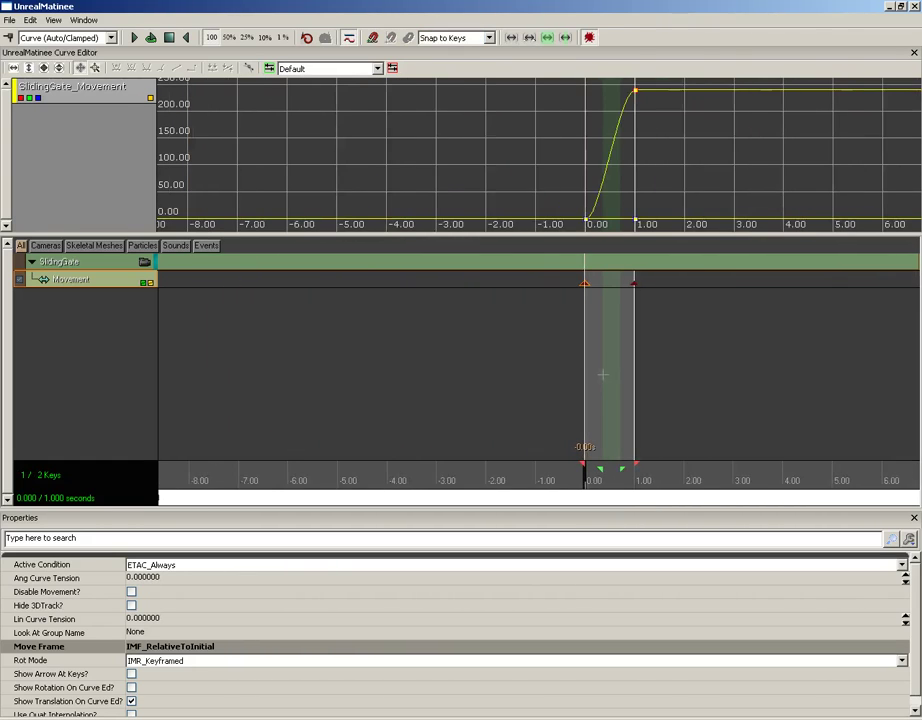
left_click(470, 37)
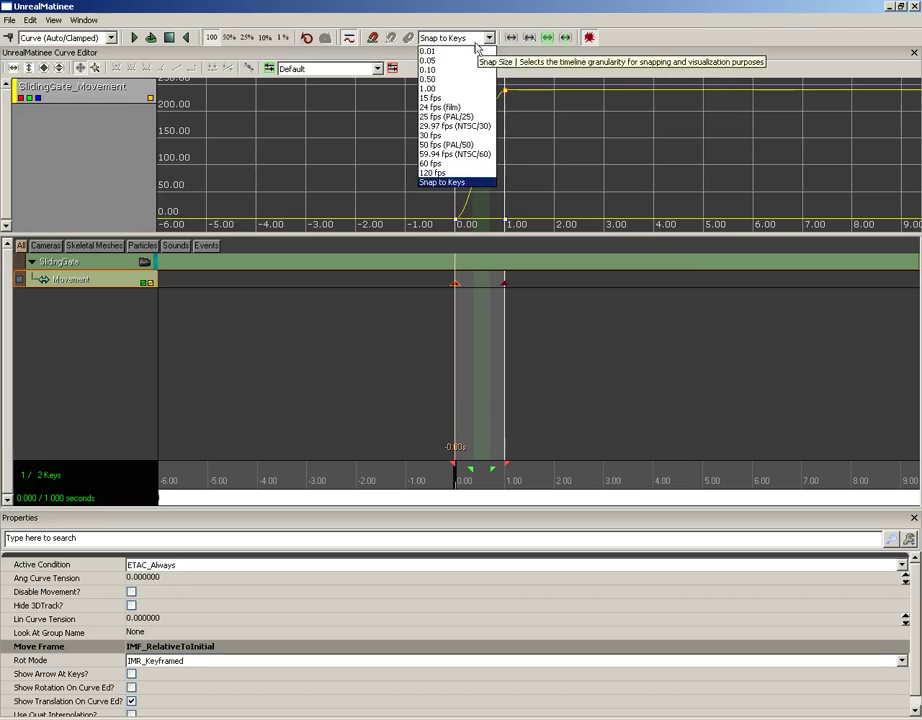
left_click(436, 57)
Fit the views to the sequence, step between the first and last keys, and zoom onto the 0.00 key
left_click_drag(621, 377, 444, 379)
scroll(444, 379, "down", 3)
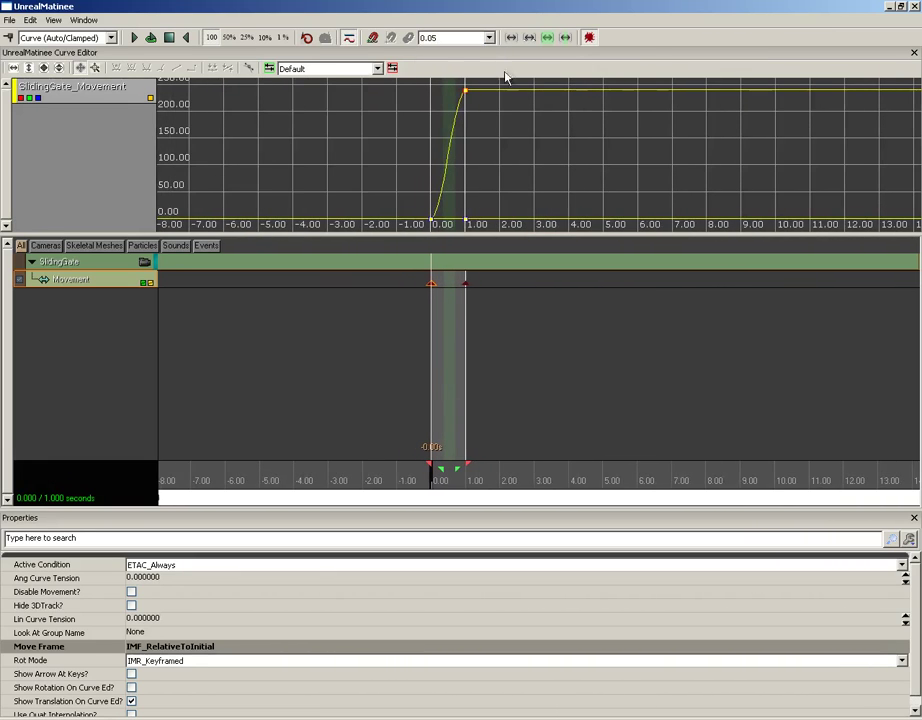
left_click(547, 37)
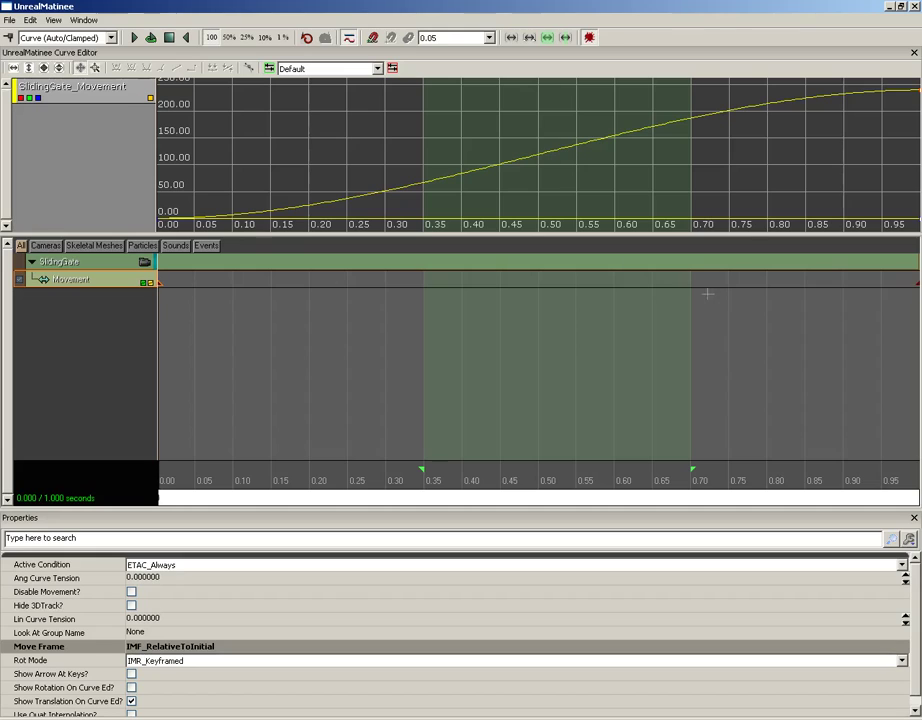
left_click(914, 283)
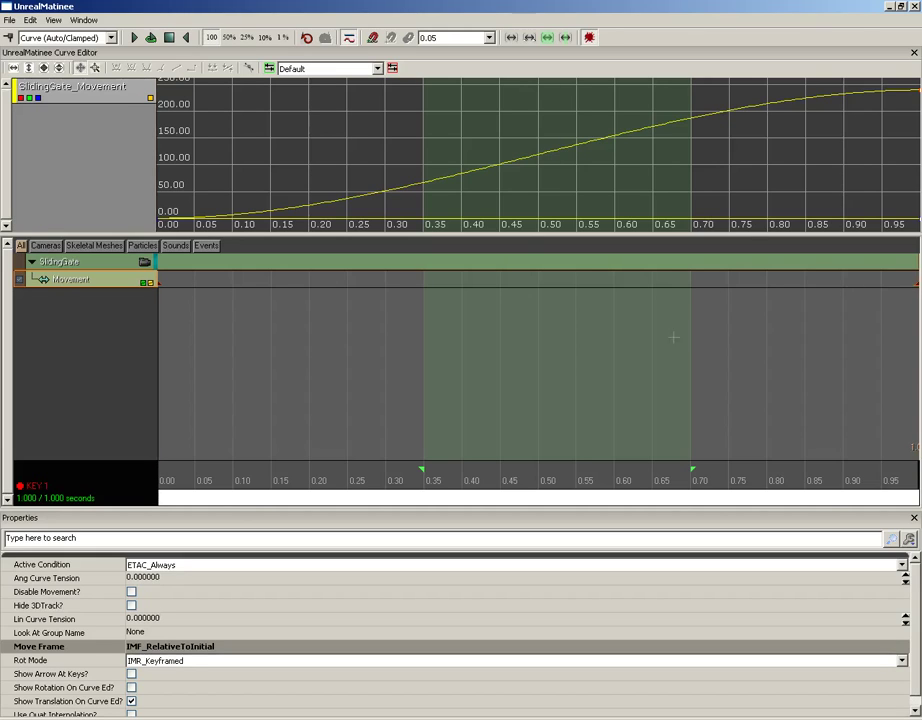
scroll(642, 331, "down", 2)
scroll(640, 333, "up", 2)
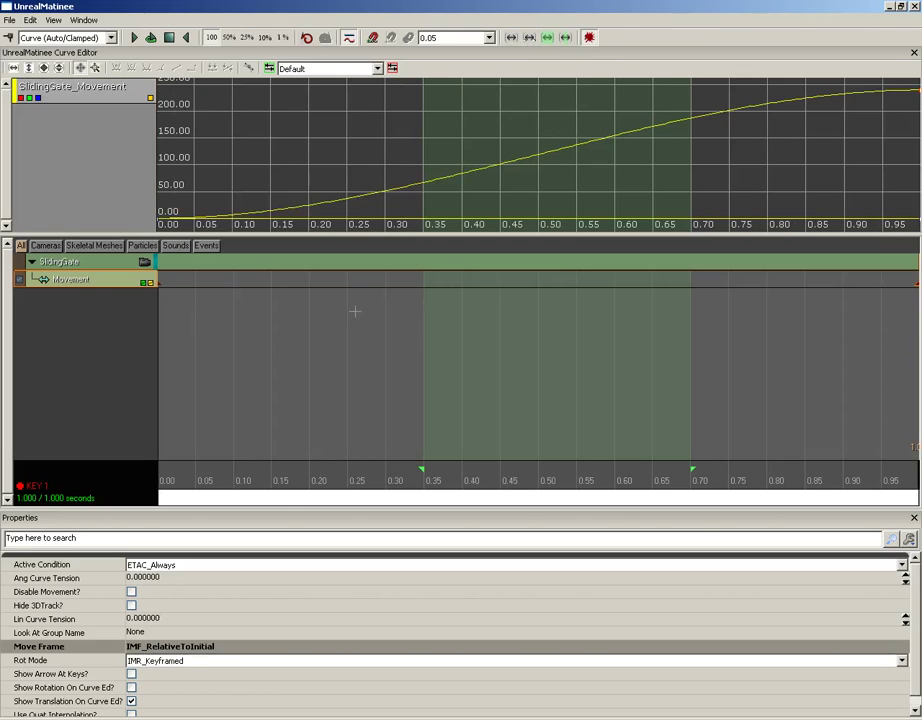
left_click(161, 282)
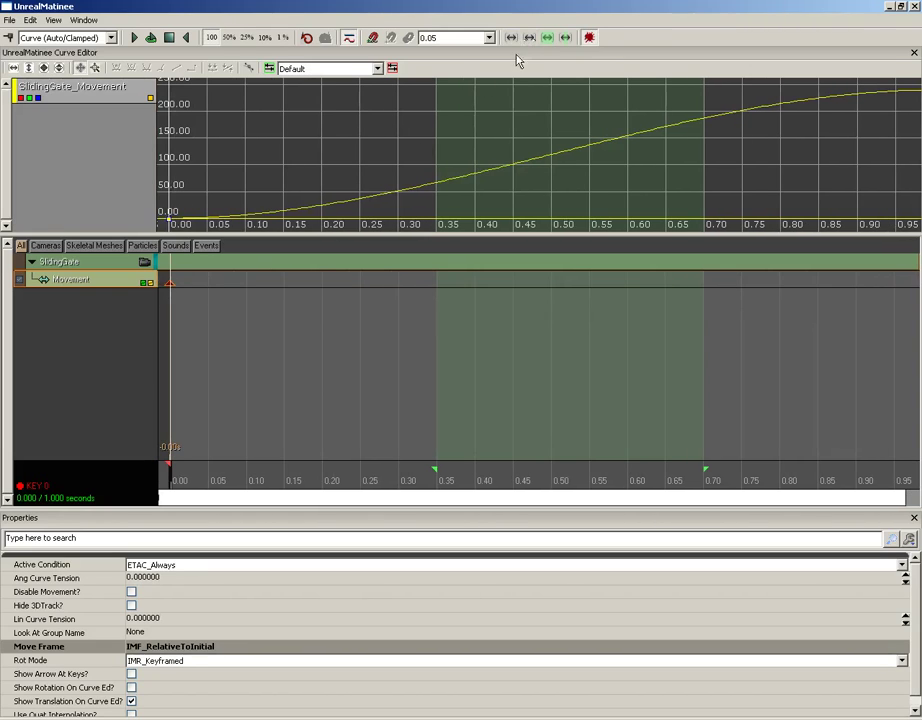
left_click(529, 37)
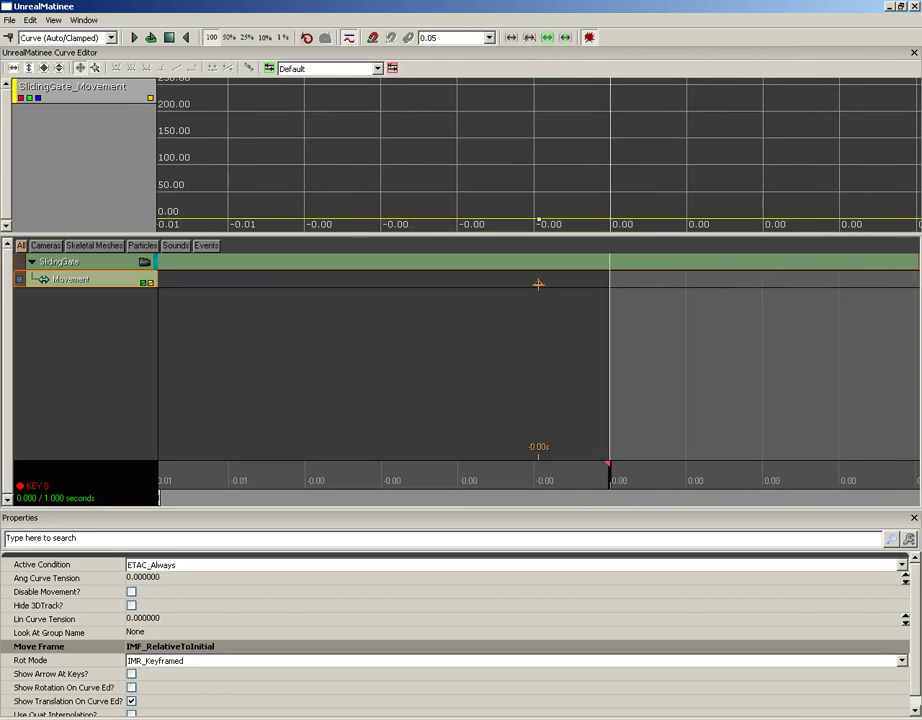
scroll(611, 315, "down", 10)
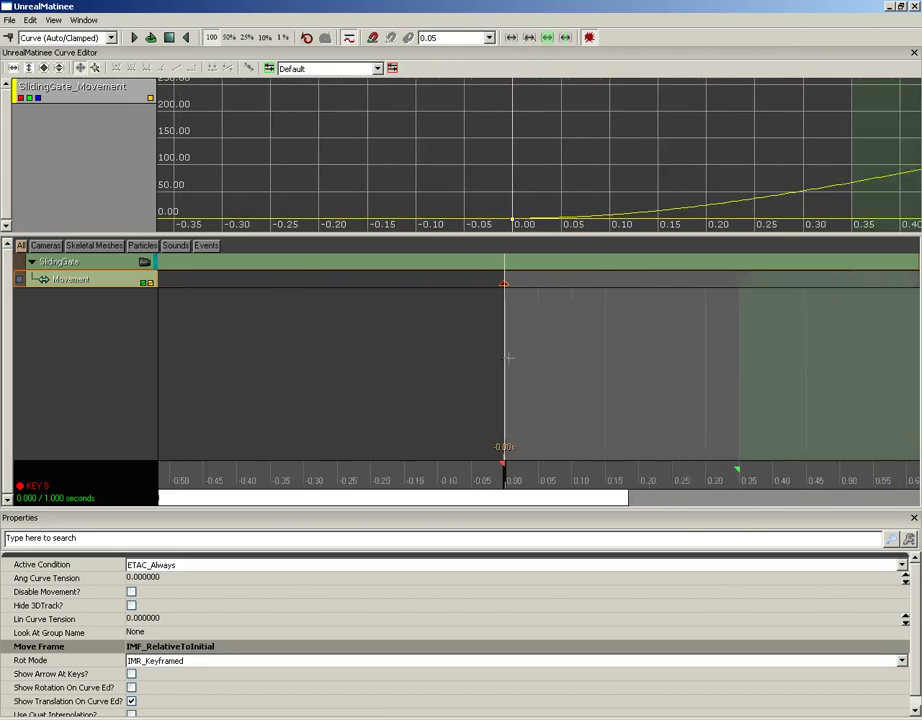
left_click_drag(522, 357, 372, 356)
scroll(418, 352, "up", 5)
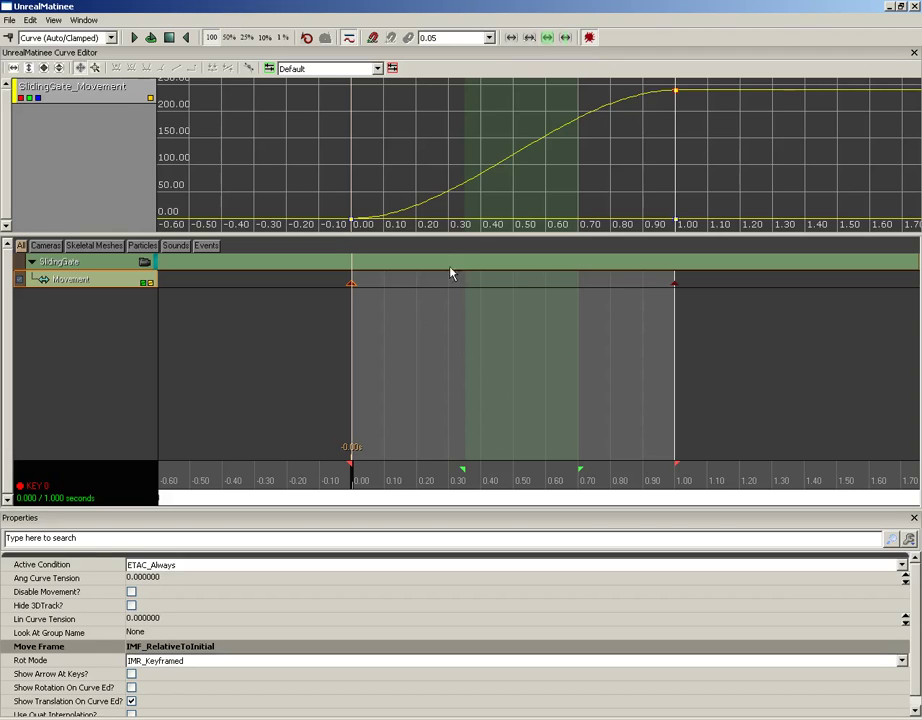
Fit the timeline and curve views to the loop range, then to the whole sequence
left_click(547, 38)
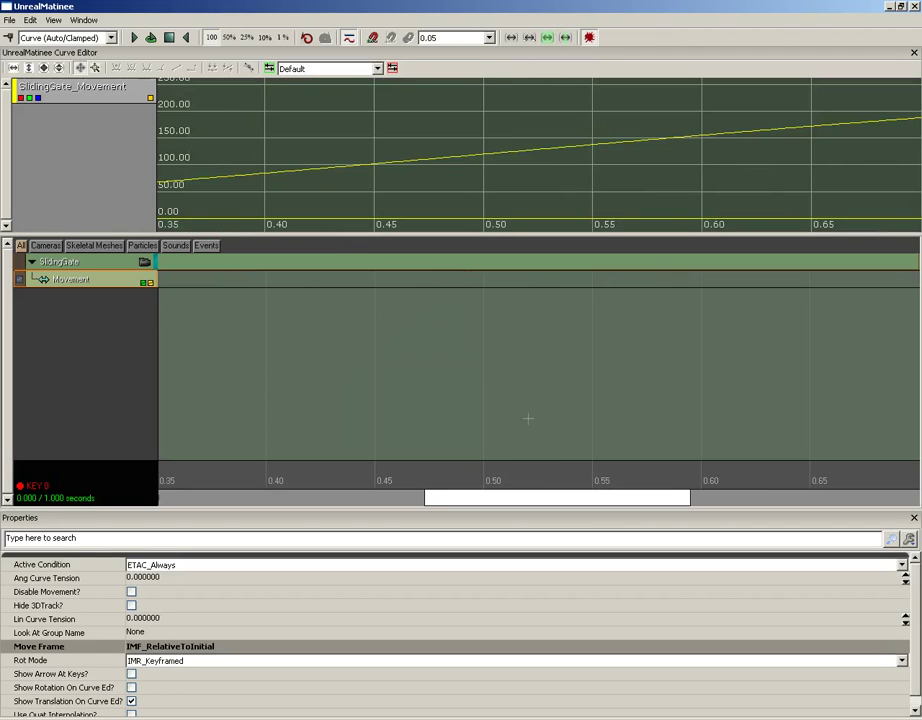
scroll(527, 392, "down", 5)
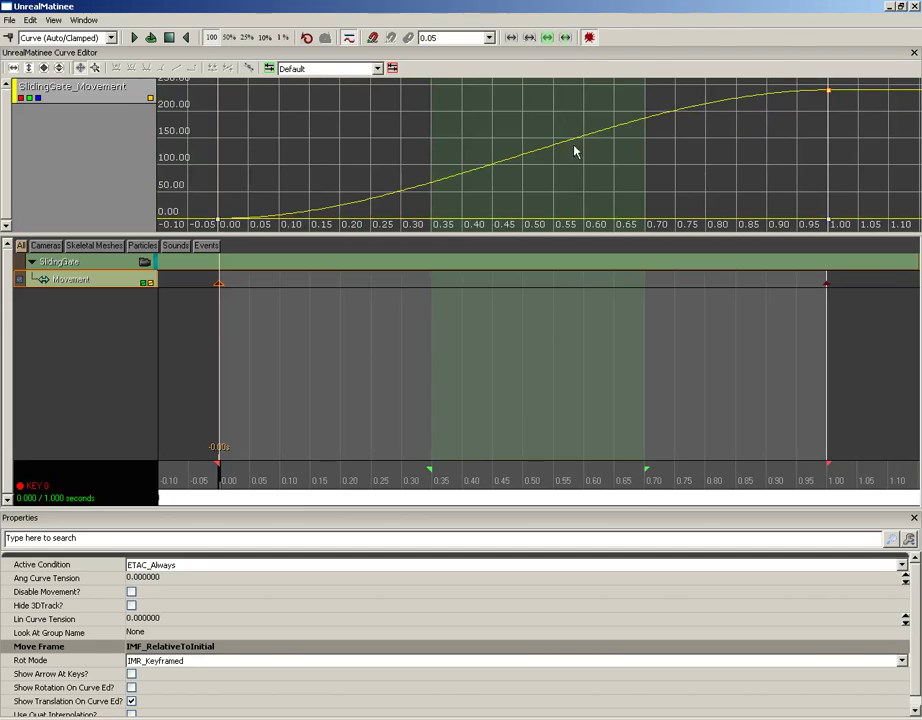
left_click(565, 38)
scroll(565, 401, "down", 3)
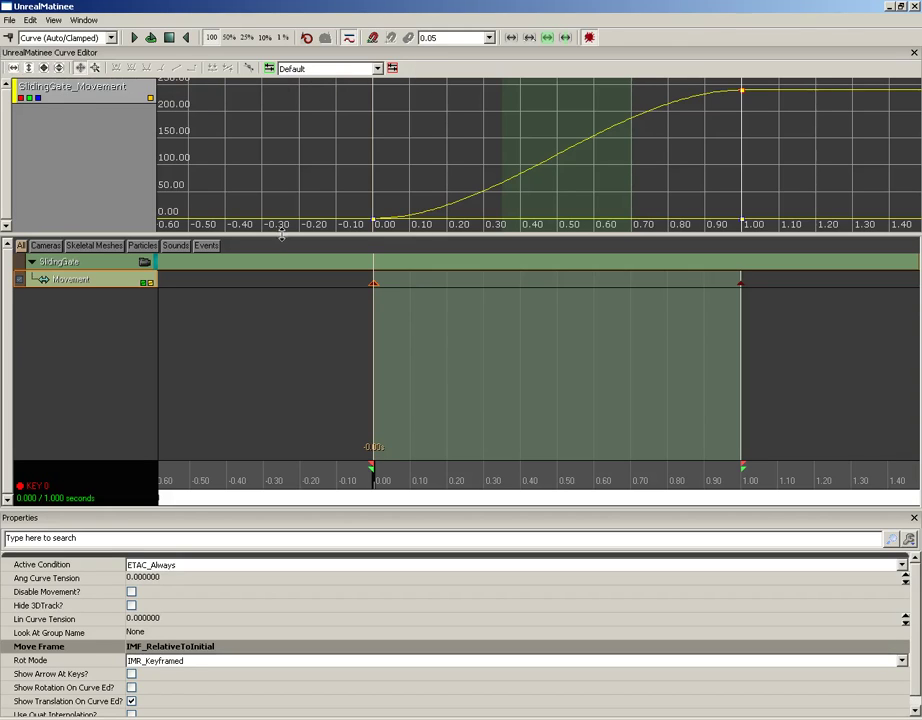
Drag the splitter down to make the curve editor pane taller
left_click_drag(281, 233, 265, 302)
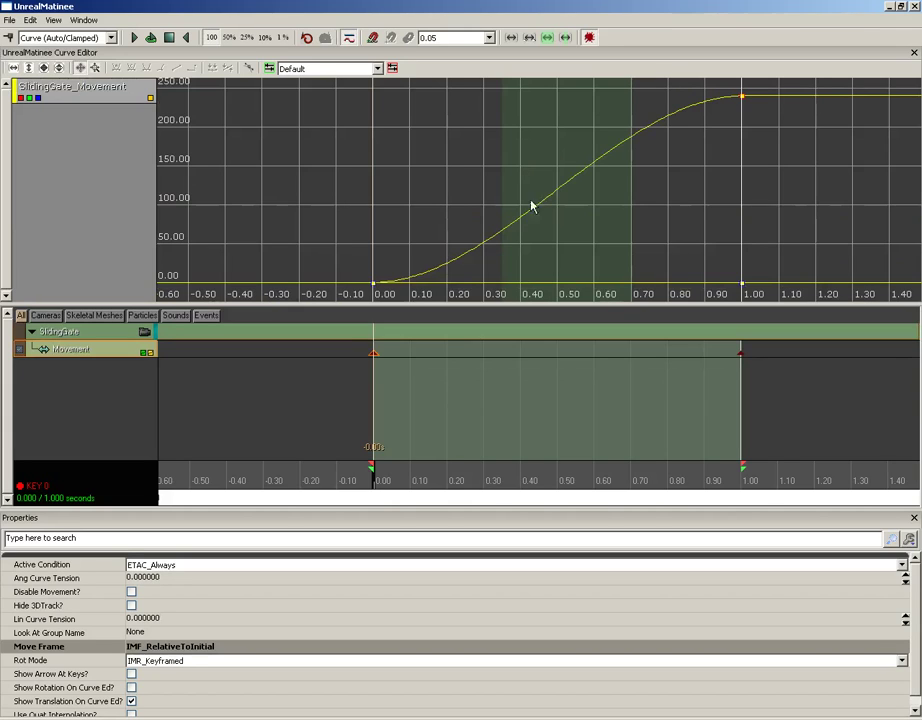
scroll(451, 226, "down", 10)
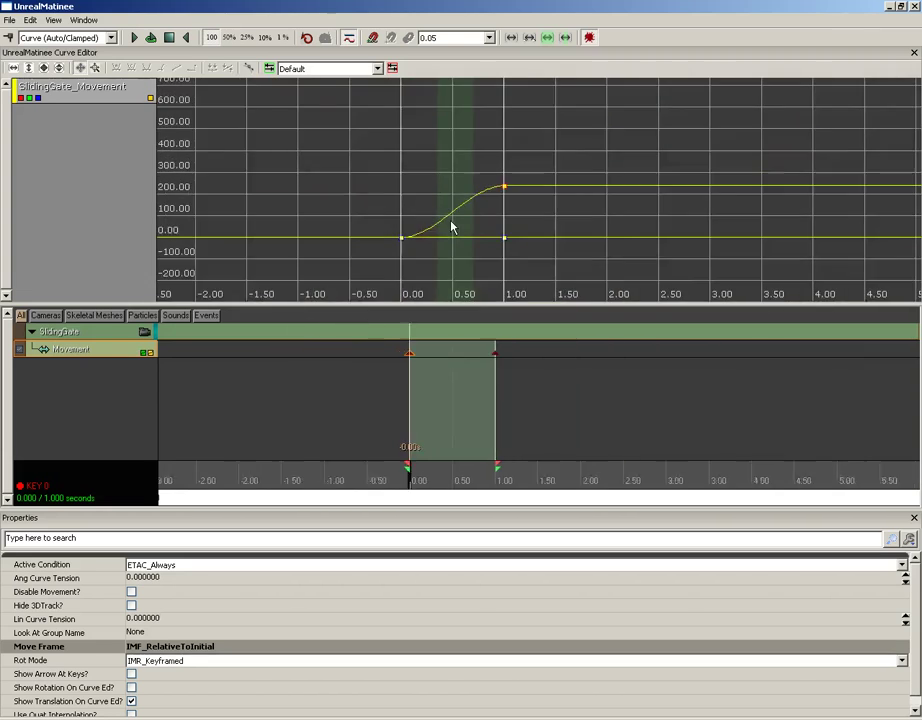
left_click_drag(331, 206, 368, 164)
Frame the gate's whole 0–1 second curve, briefly zooming on the end key
left_click(14, 68)
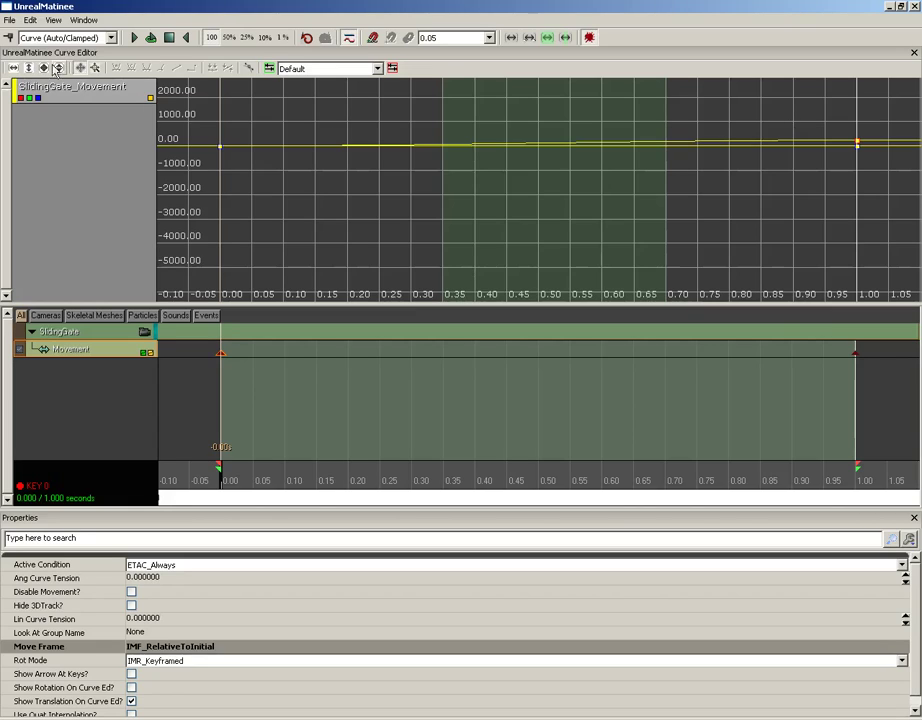
left_click(28, 68)
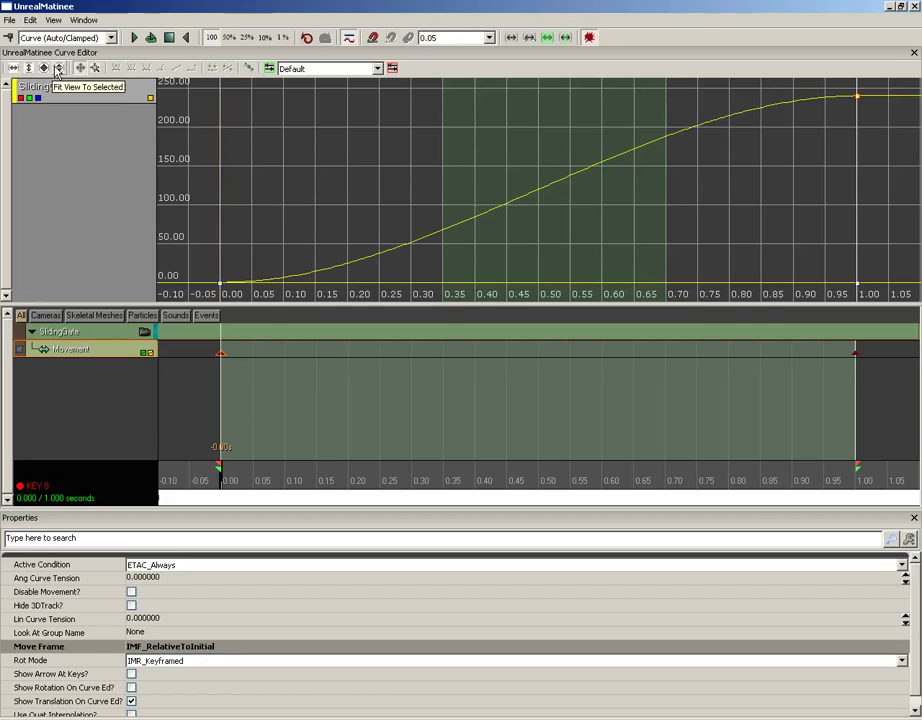
left_click(57, 68)
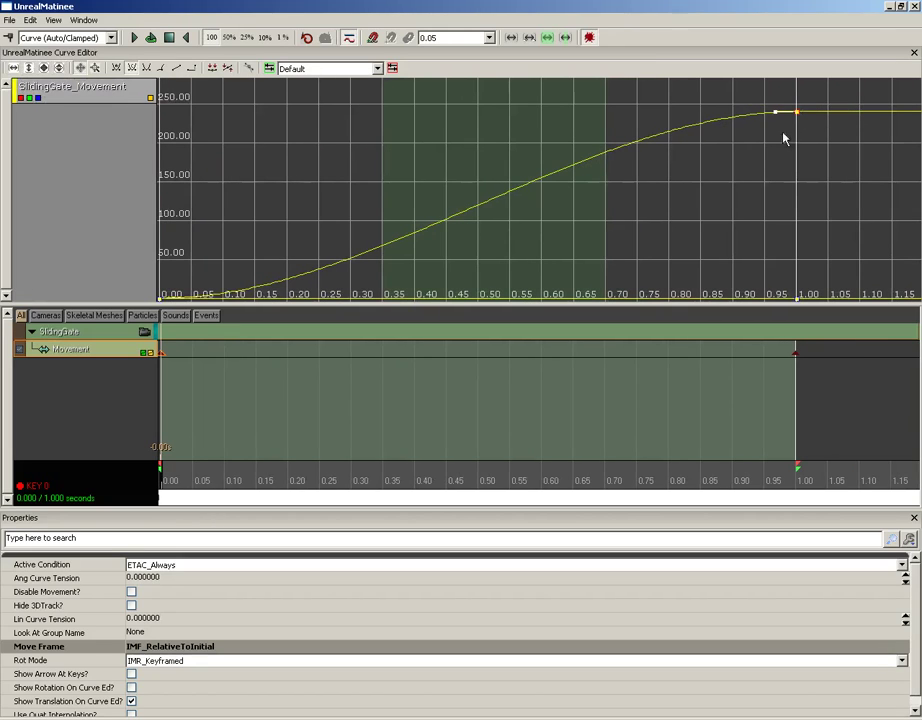
left_click(59, 68)
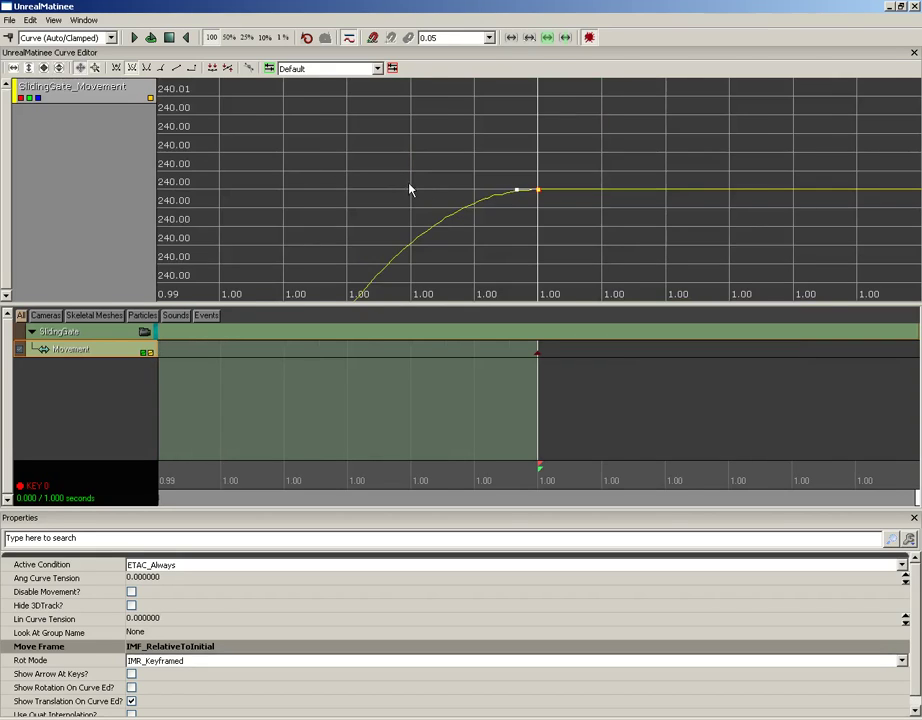
left_click(79, 68)
left_click(95, 68)
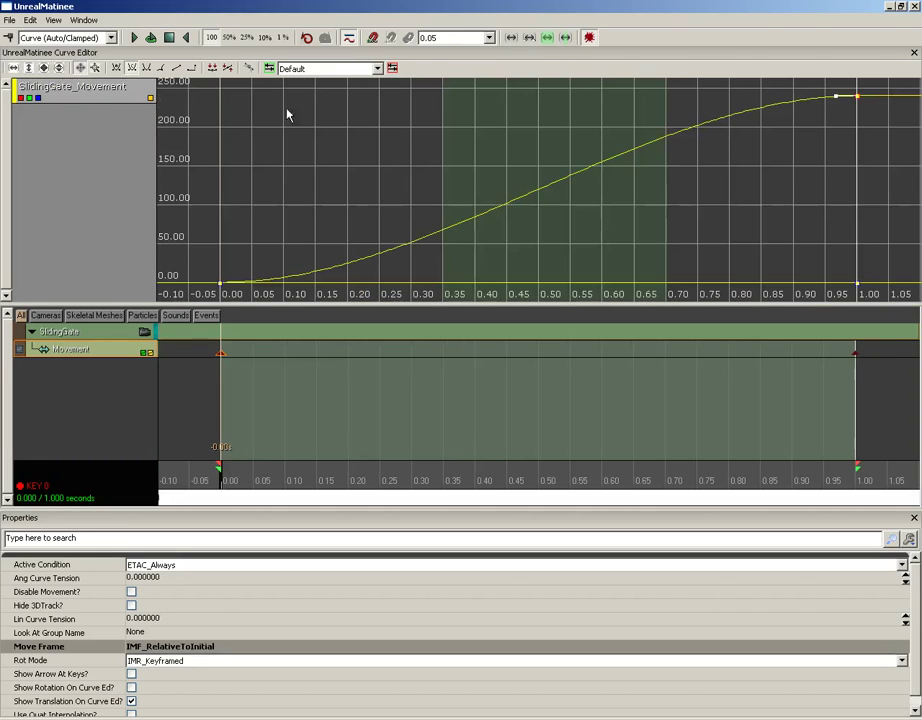
left_click(81, 68)
left_click_drag(489, 192, 473, 167)
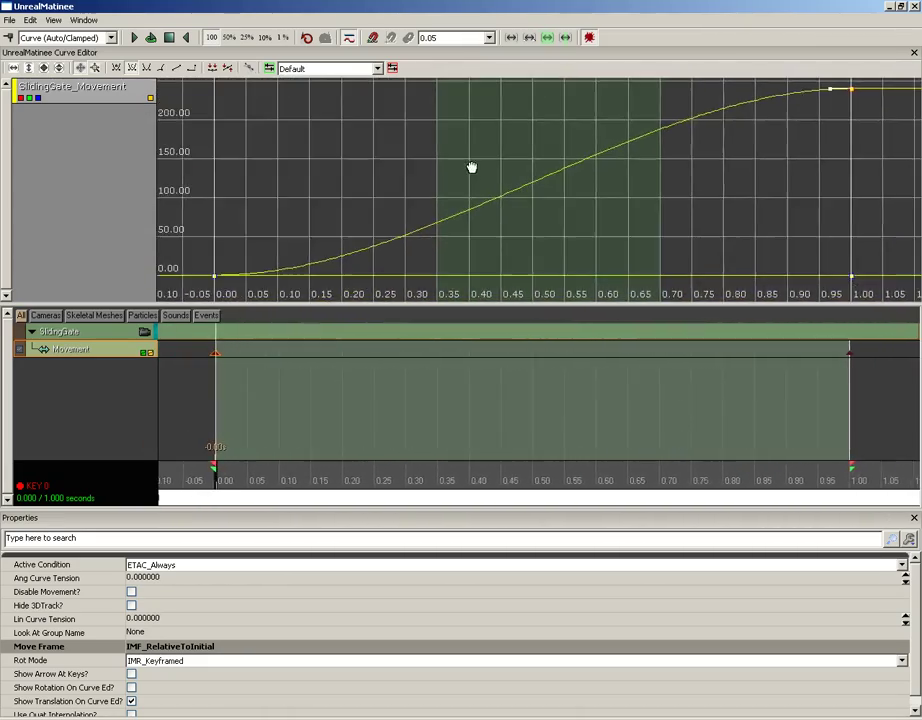
scroll(474, 169, "down", 2)
scroll(474, 169, "up", 3)
scroll(474, 169, "down", 2)
scroll(474, 169, "up", 1)
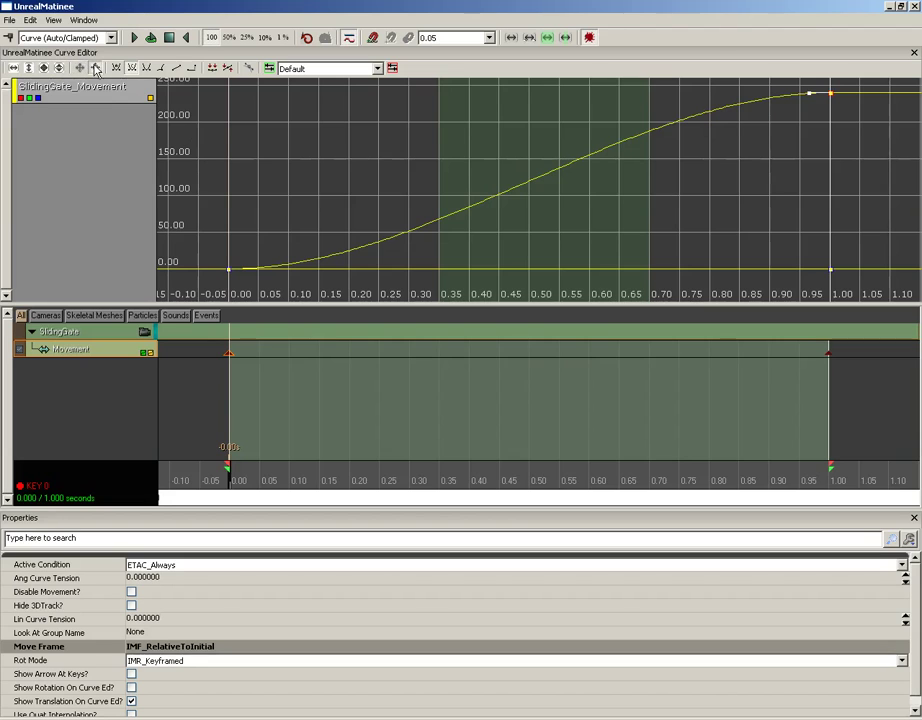
mouse_move(540, 168)
left_mouse_down()
mouse_move(537, 185)
mouse_move(537, 144)
mouse_move(536, 180)
mouse_move(535, 150)
mouse_move(535, 169)
left_mouse_up()
scroll(530, 136, "up", 3)
scroll(527, 156, "down", 4)
scroll(526, 170, "up", 5)
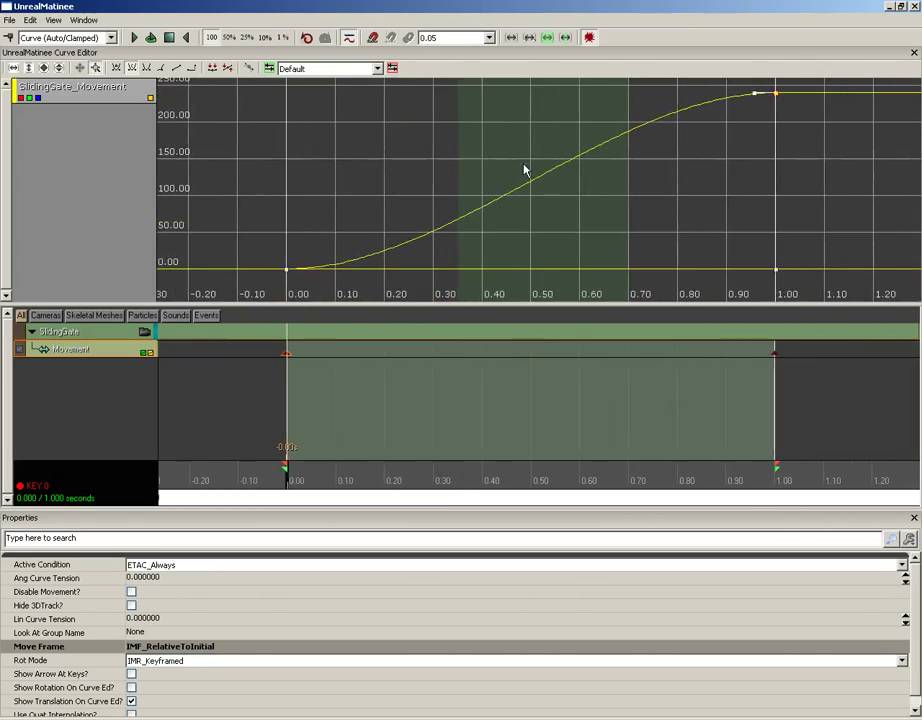
scroll(510, 158, "down", 4)
scroll(504, 140, "up", 5)
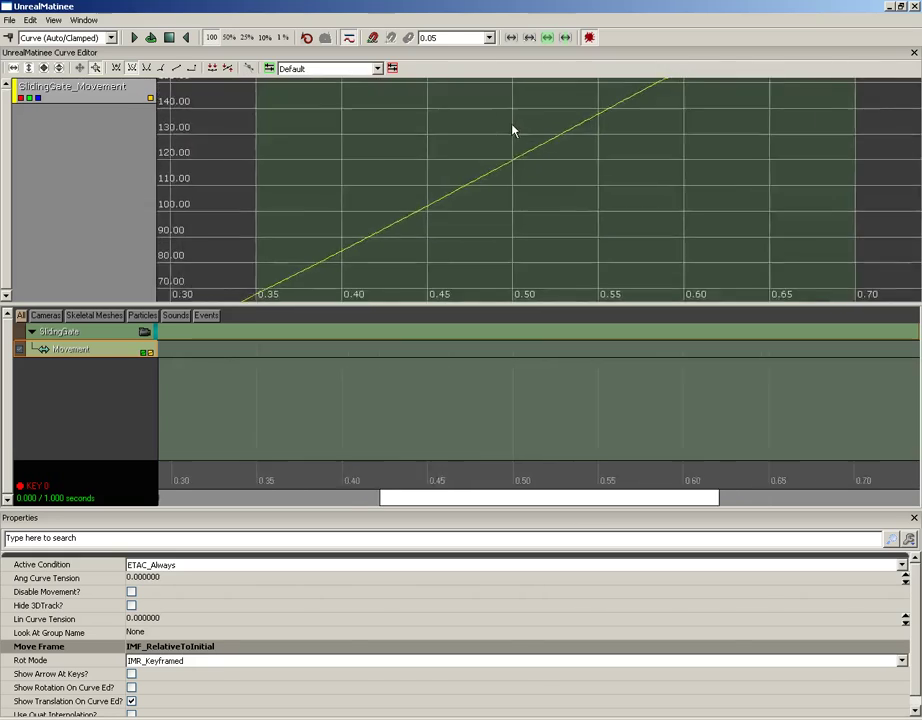
scroll(495, 132, "down", 3)
scroll(484, 133, "down", 1)
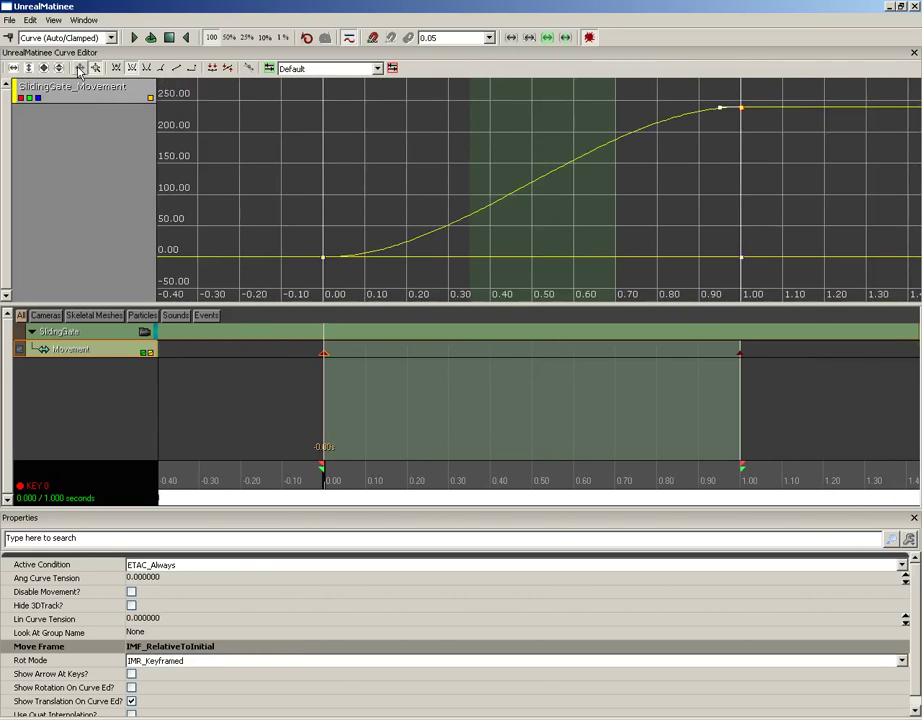
left_click(80, 69)
left_click_drag(584, 164, 510, 172)
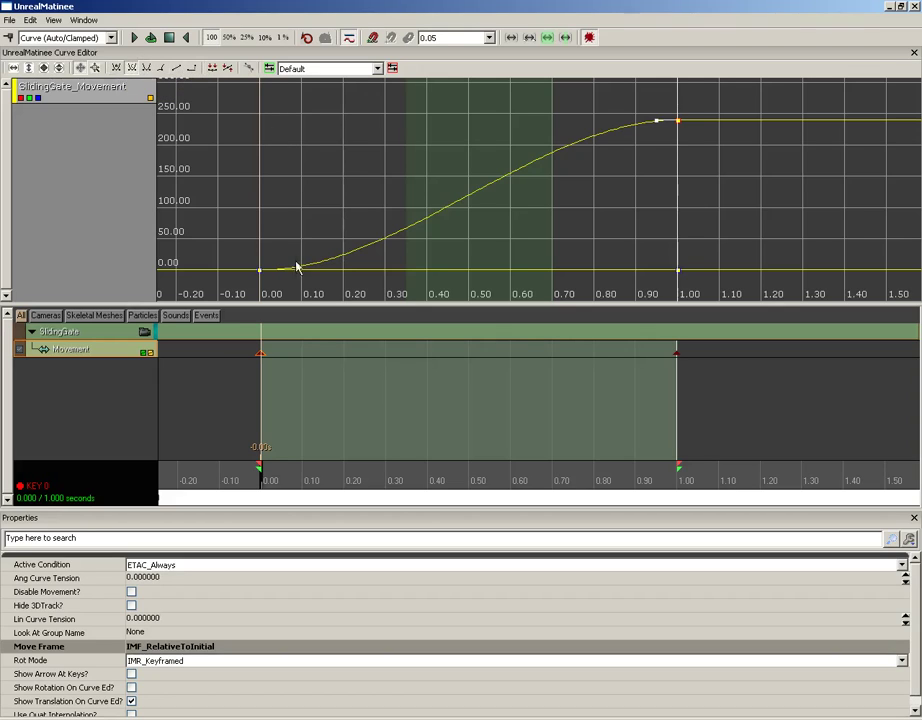
Read the value of the curve's first key at 0.00
mouse_move(262, 278)
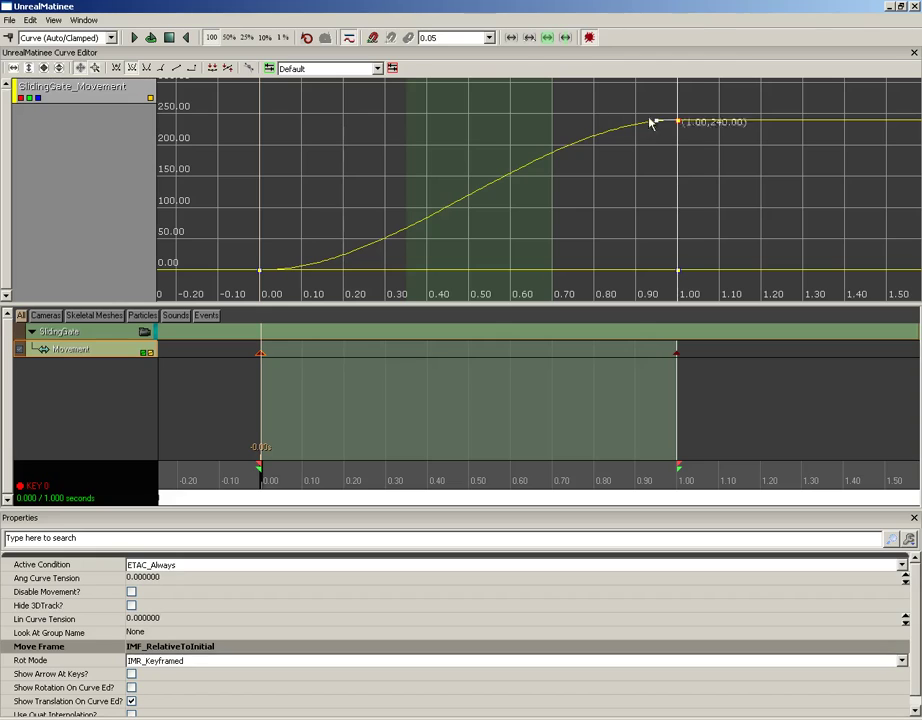
Restore the Matinee window and lower it to reveal the level viewport
left_click(902, 6)
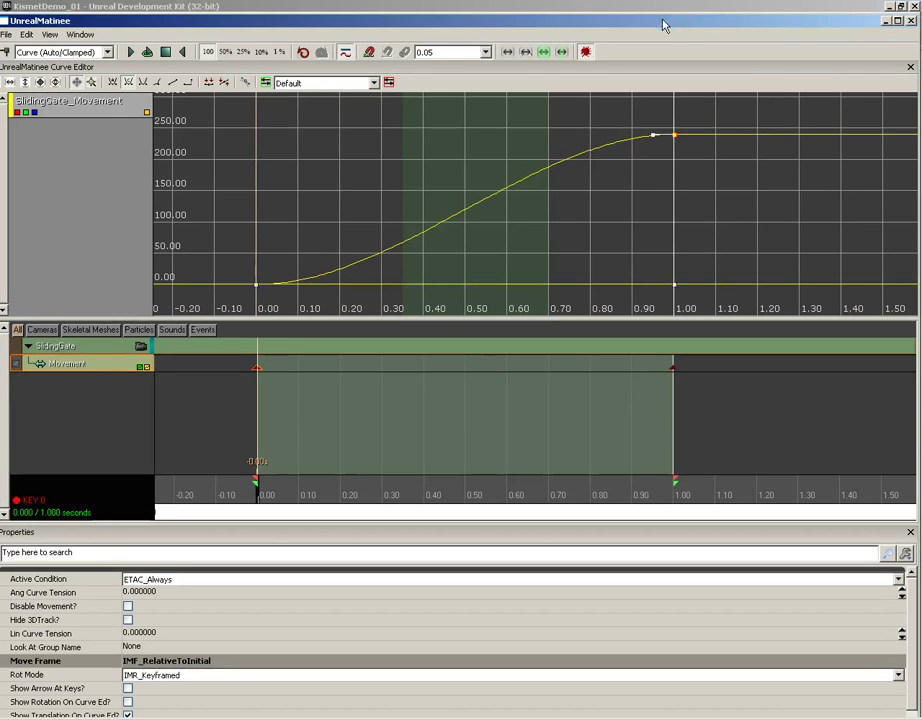
left_click_drag(663, 23, 657, 482)
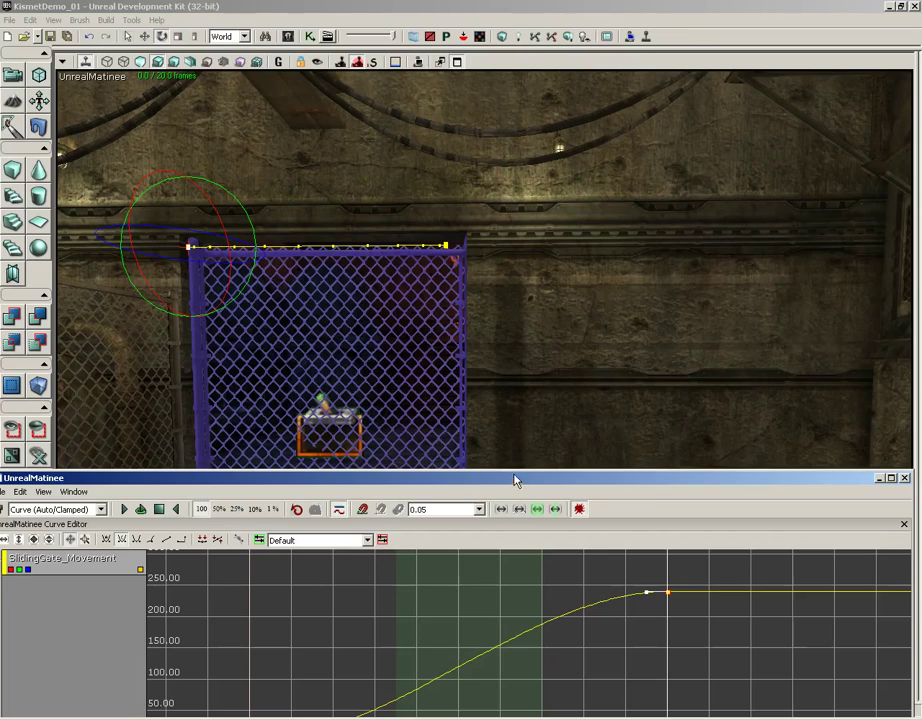
left_click_drag(516, 481, 520, 501)
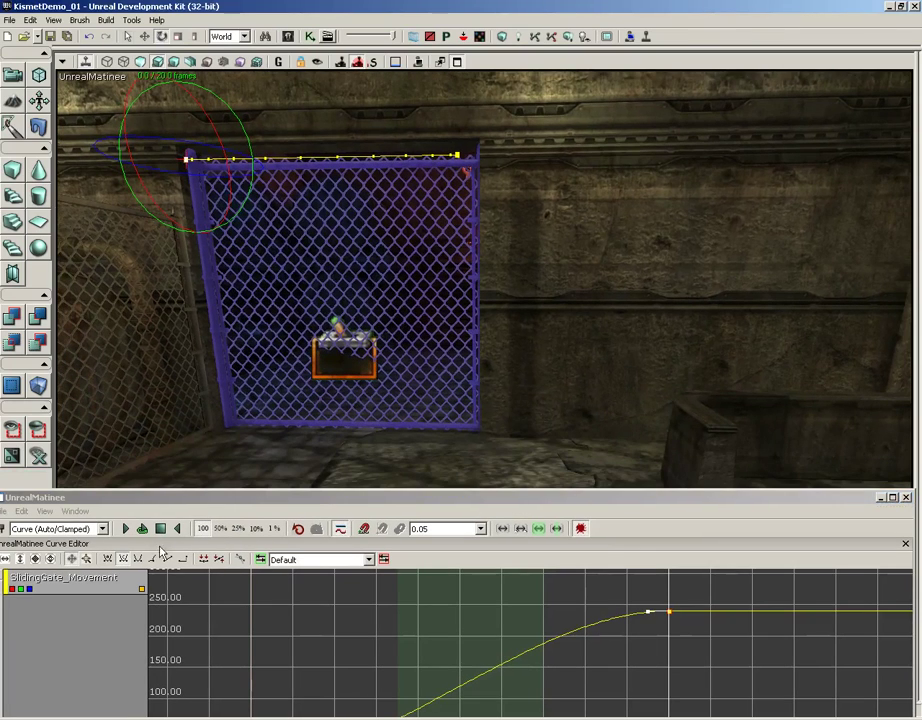
Preview the gate's slide, replay it at 25% speed, then enlarge Matinee again
left_click(126, 529)
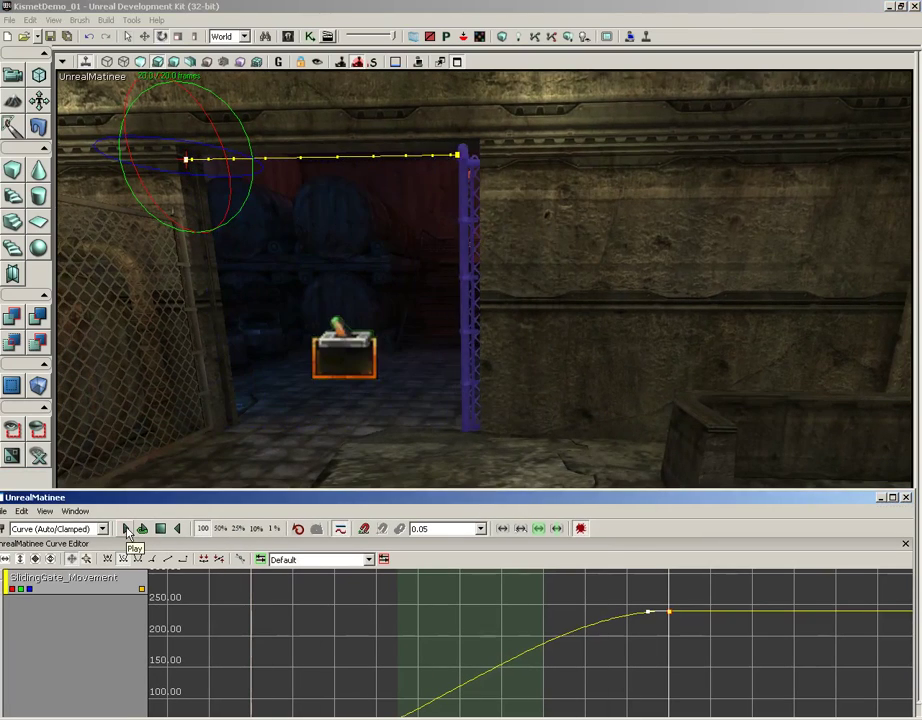
left_click(239, 529)
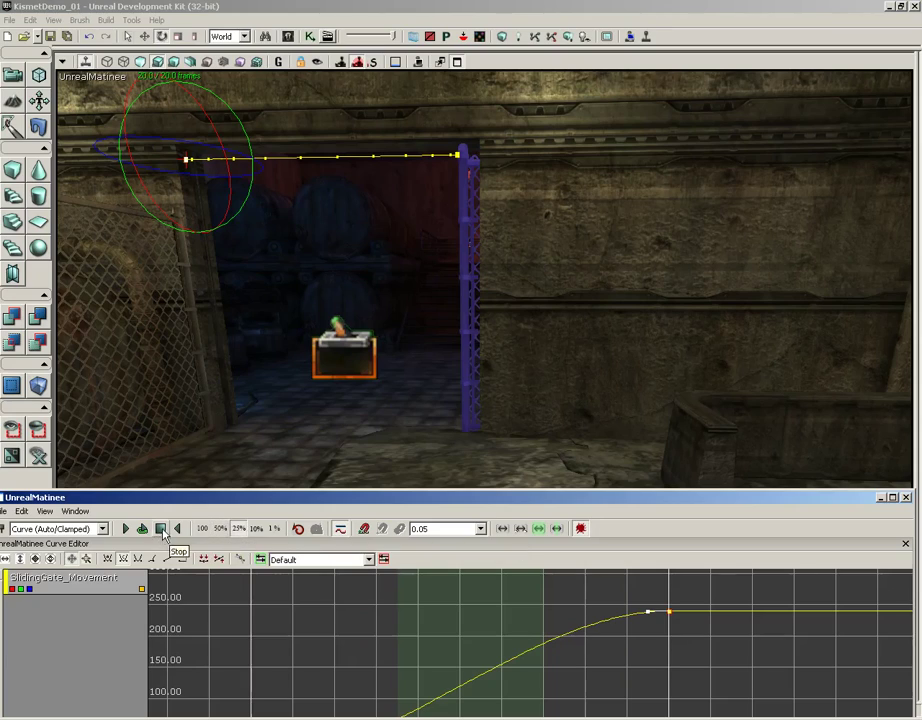
left_click(126, 529)
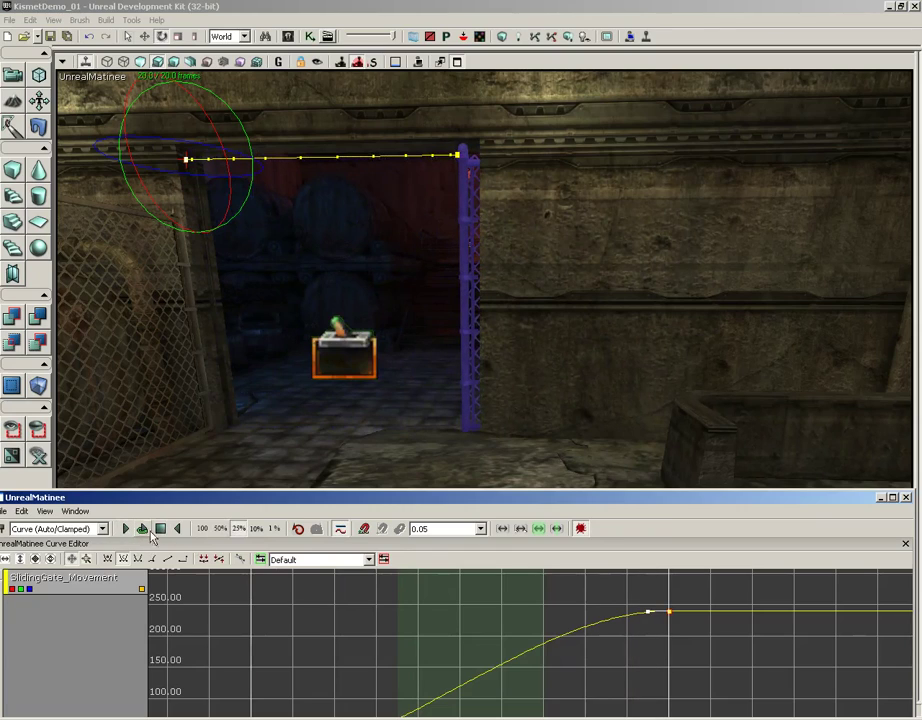
left_click_drag(216, 482, 218, 30)
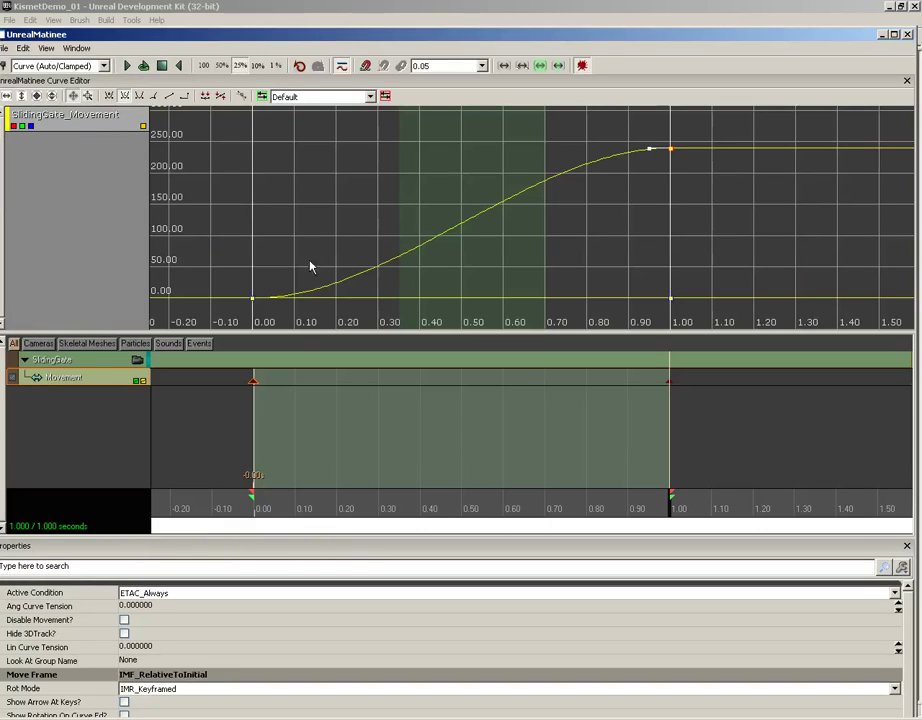
Bend the 0.00 key's tangent down and pull the 1.00 key's tangent up into an overshoot
left_click(254, 300)
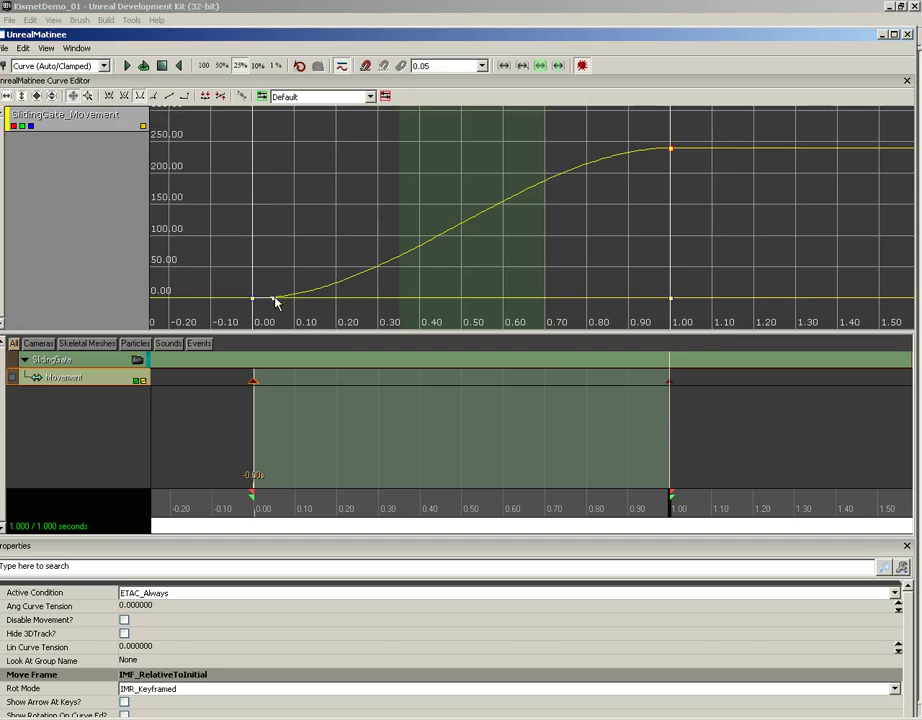
left_click_drag(273, 291, 271, 313)
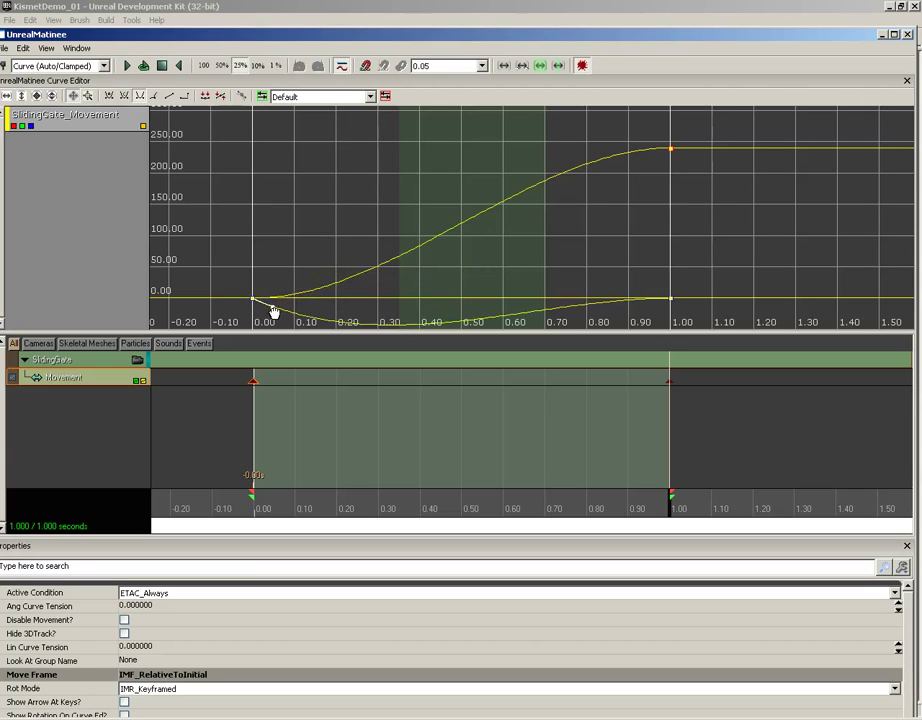
left_click(670, 148)
left_click_drag(650, 152, 646, 135)
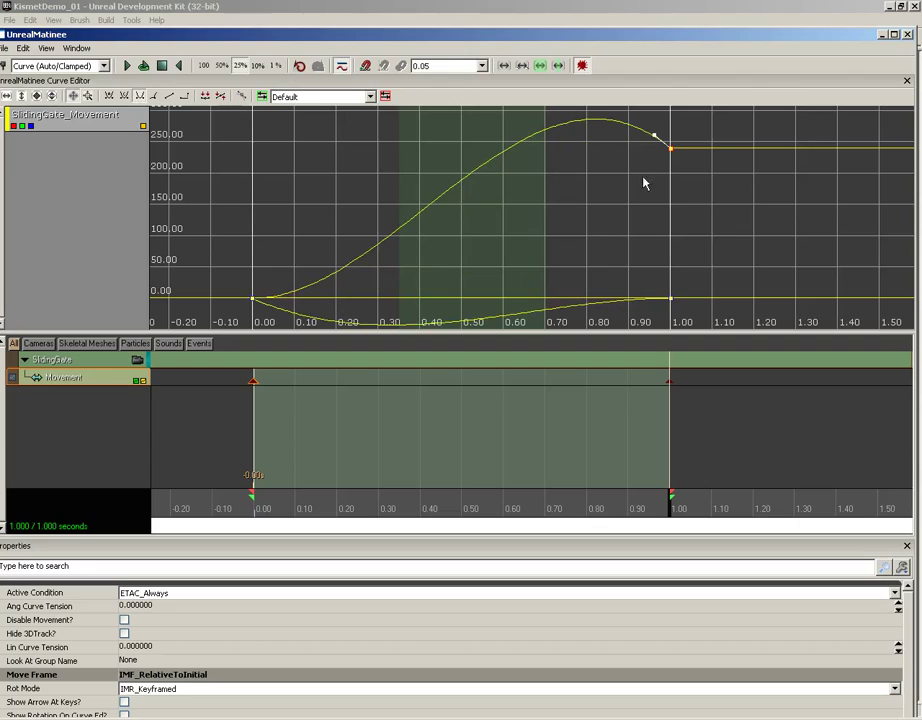
Reset the 0.00 key to Curve (Auto/Clamped) and reselect the 1.00 key
left_click(253, 299)
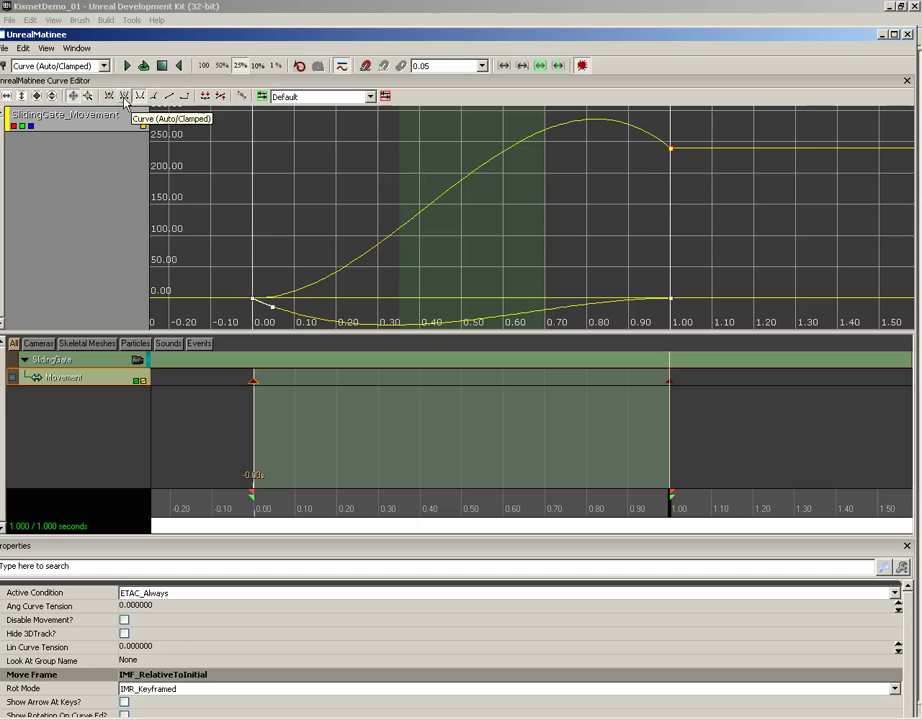
left_click(125, 97)
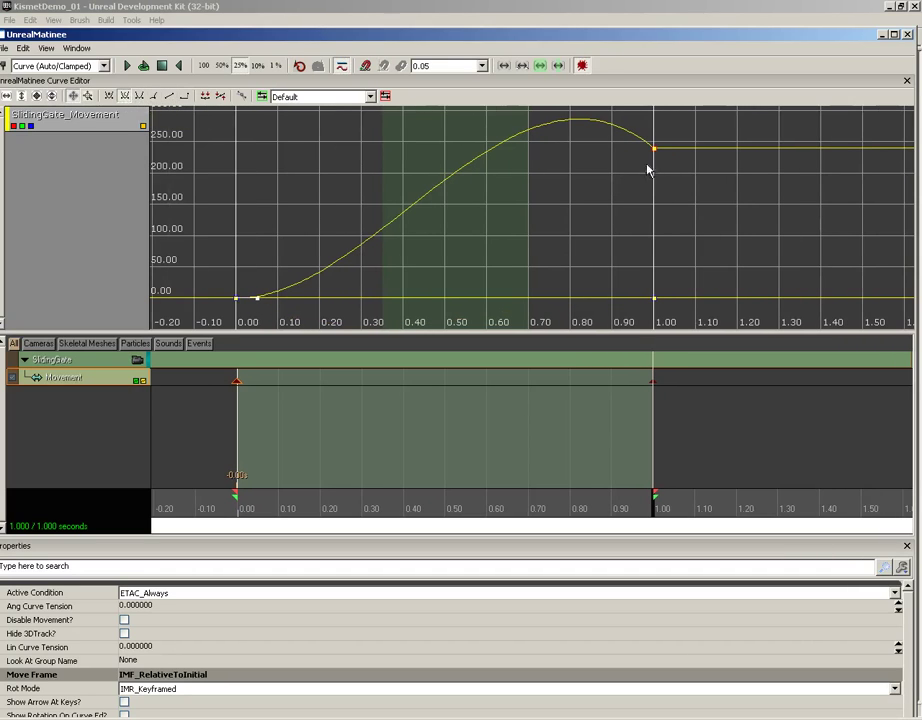
left_click(652, 149)
mouse_move(638, 140)
left_mouse_down()
mouse_move(617, 154)
mouse_move(628, 132)
mouse_move(624, 140)
left_mouse_up()
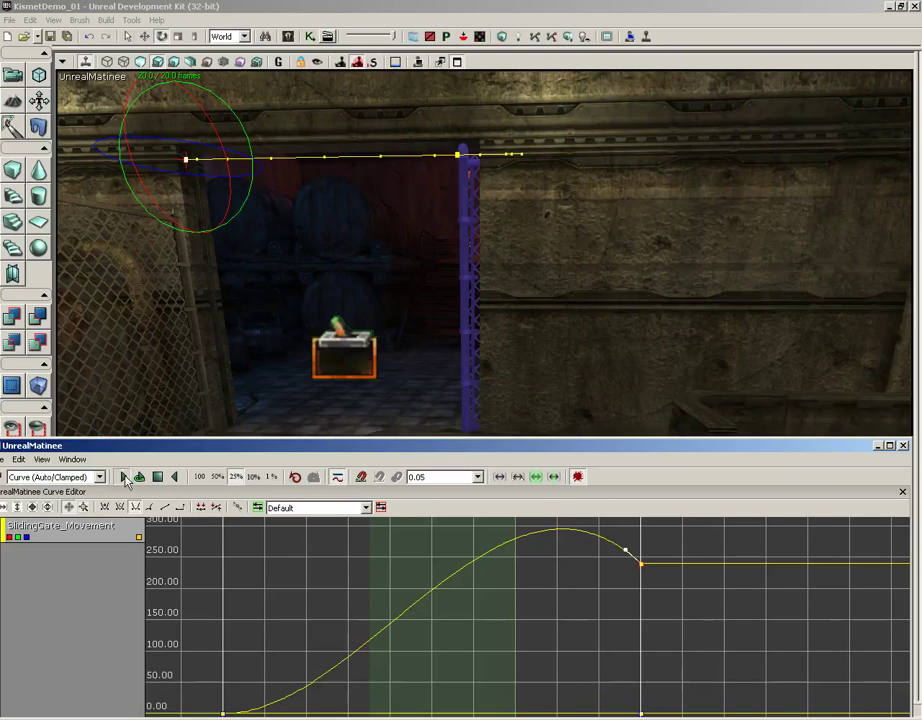
Preview the overshooting slide in a wireframe level viewport, then rewind to the start
left_click(139, 477)
left_click(155, 62)
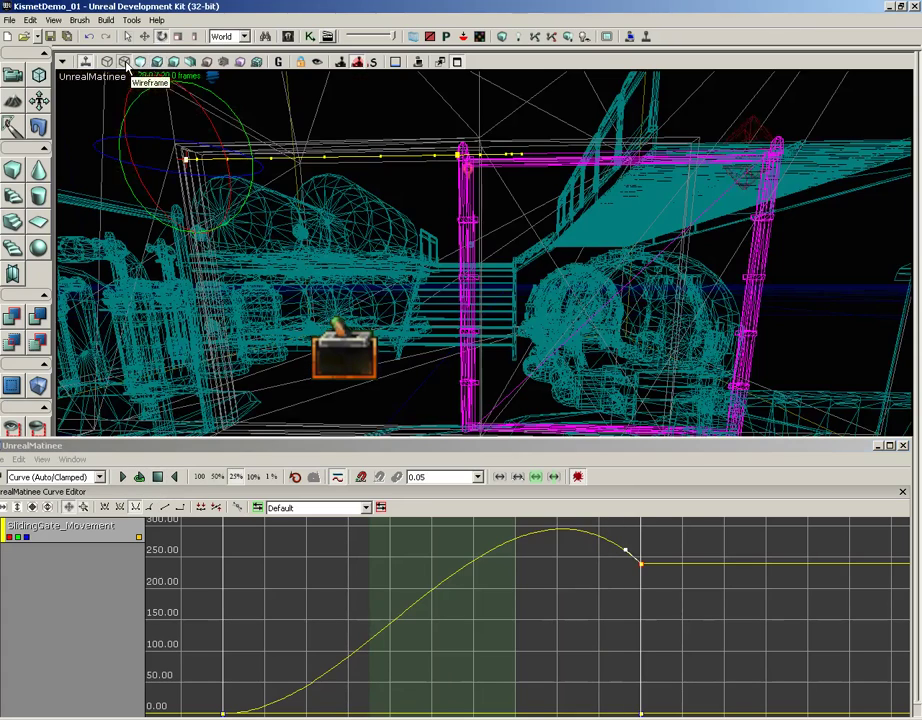
left_click(122, 477)
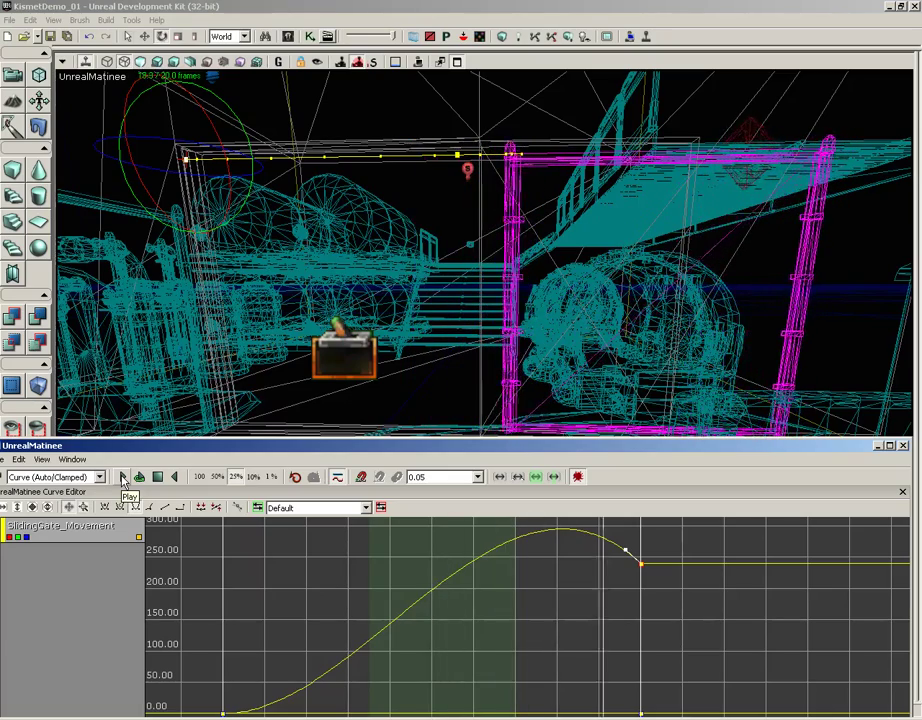
left_click(157, 477)
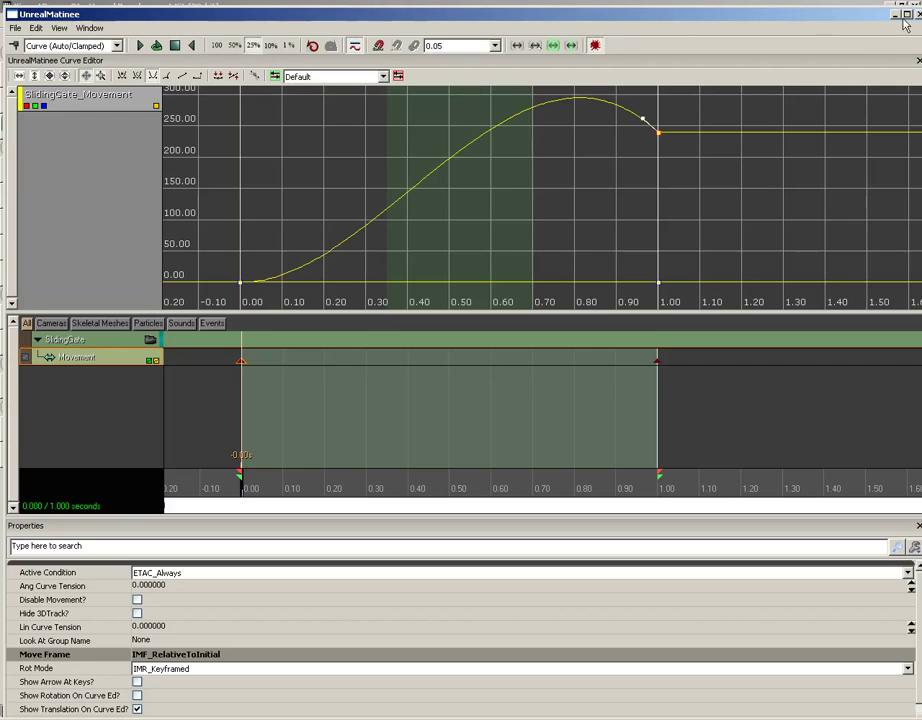
Reset the 1.00 key to Curve (Auto/Clamped) and pull its tangent down for a steep ease-in
left_click(906, 15)
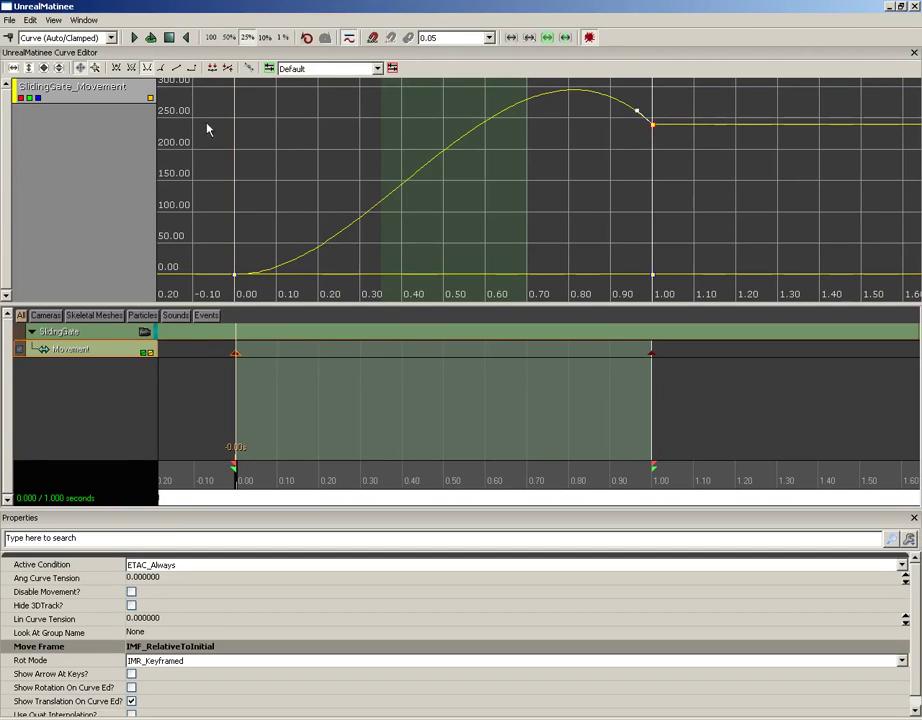
left_click(133, 69)
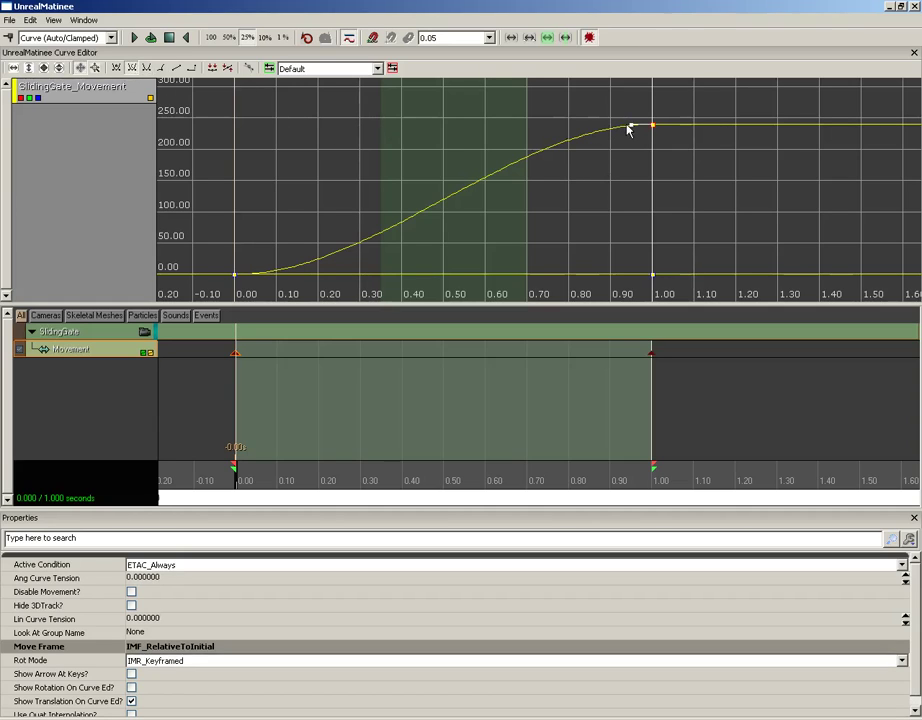
mouse_move(632, 125)
left_mouse_down()
mouse_move(640, 154)
mouse_move(637, 140)
left_mouse_up()
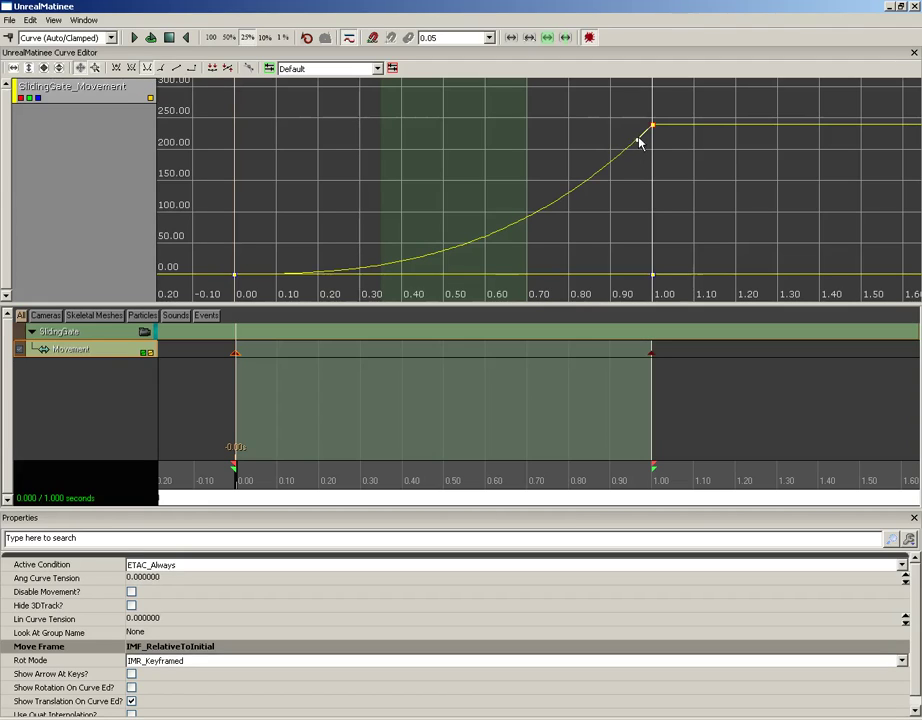
left_click_drag(640, 145, 641, 147)
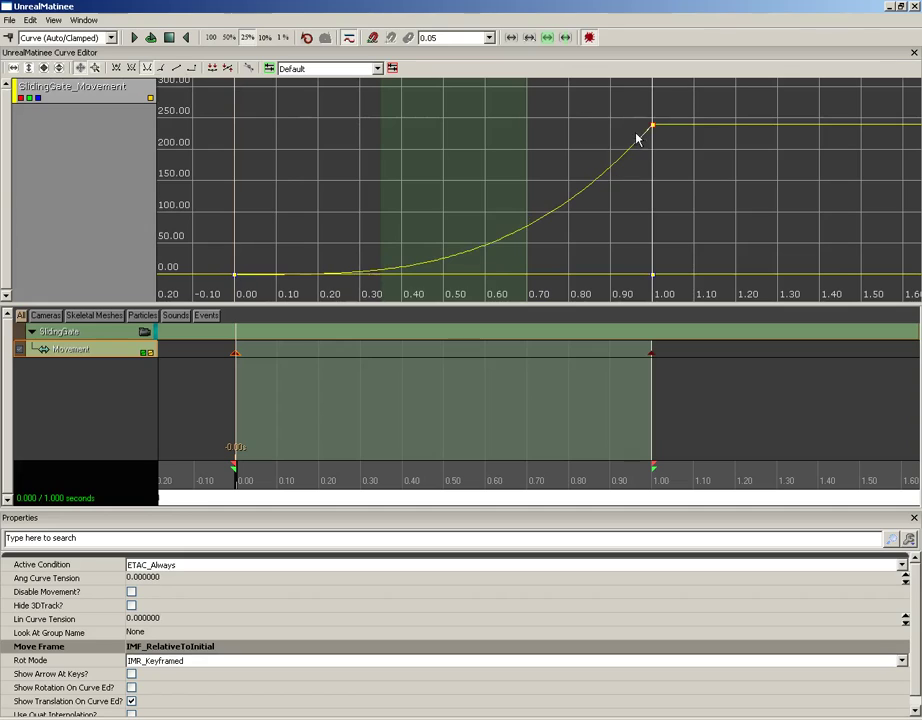
Restore and lower the Matinee window, and switch the level viewport back to Lit
left_click(903, 7)
left_click_drag(552, 14, 521, 404)
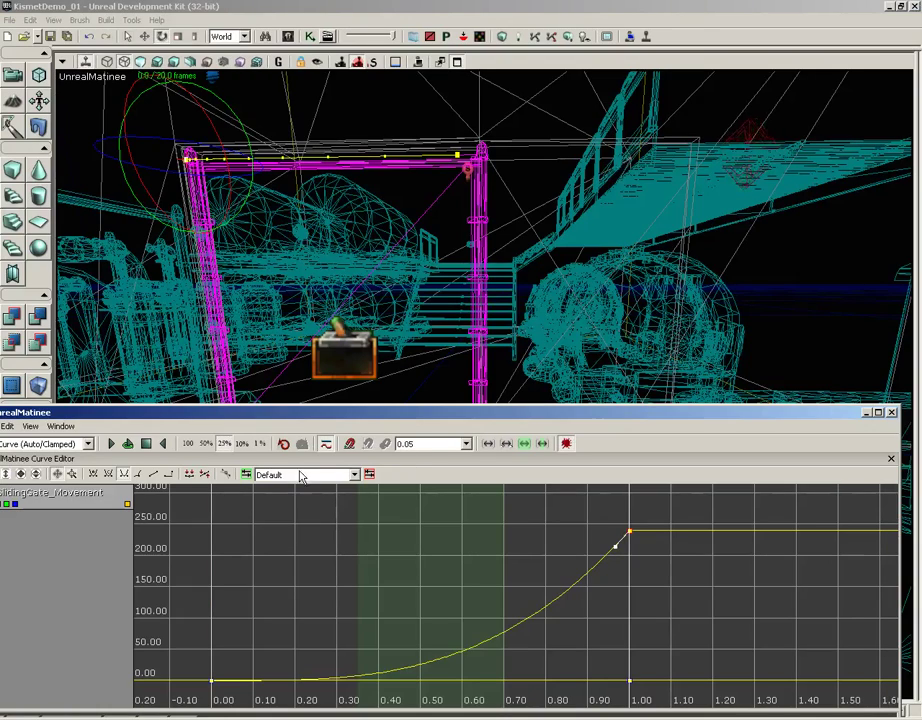
left_click_drag(243, 413, 243, 468)
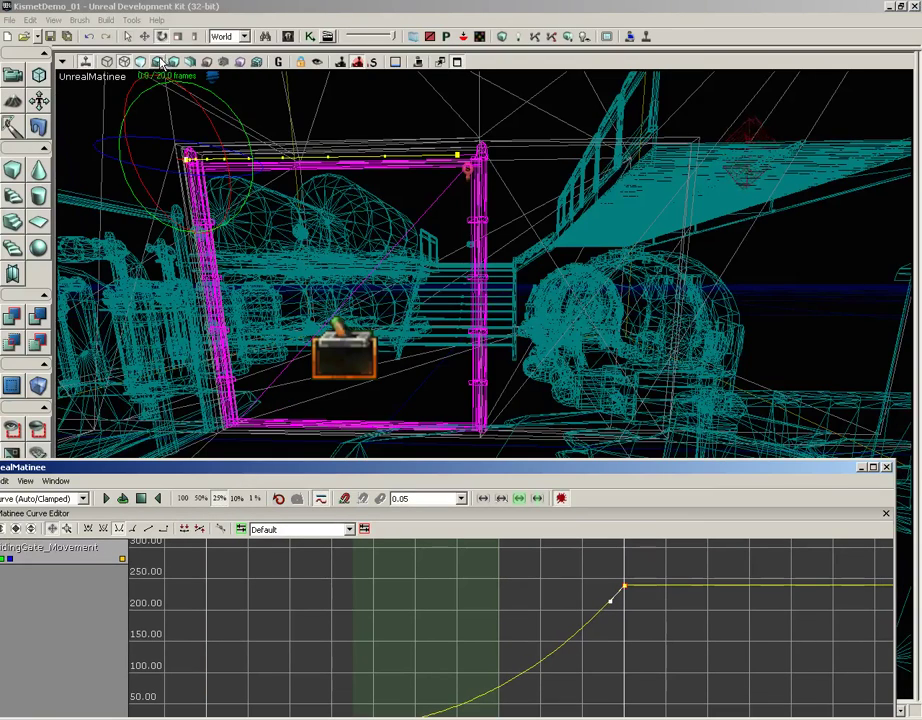
left_click(159, 63)
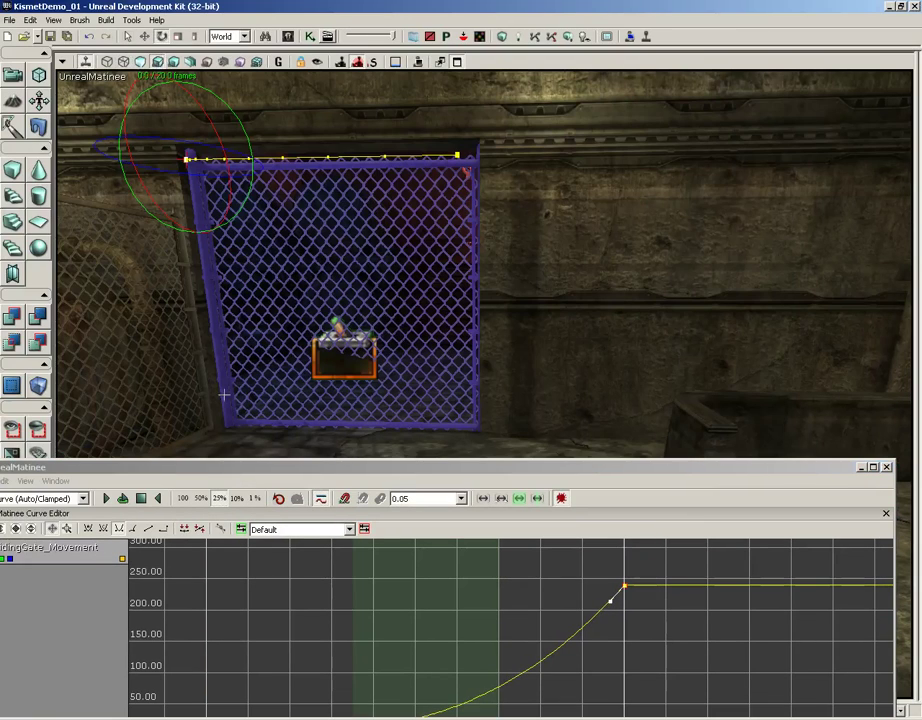
Preview the gate with Play, Stop and Play Reverse, then move Matinee back to the top
left_click(108, 499)
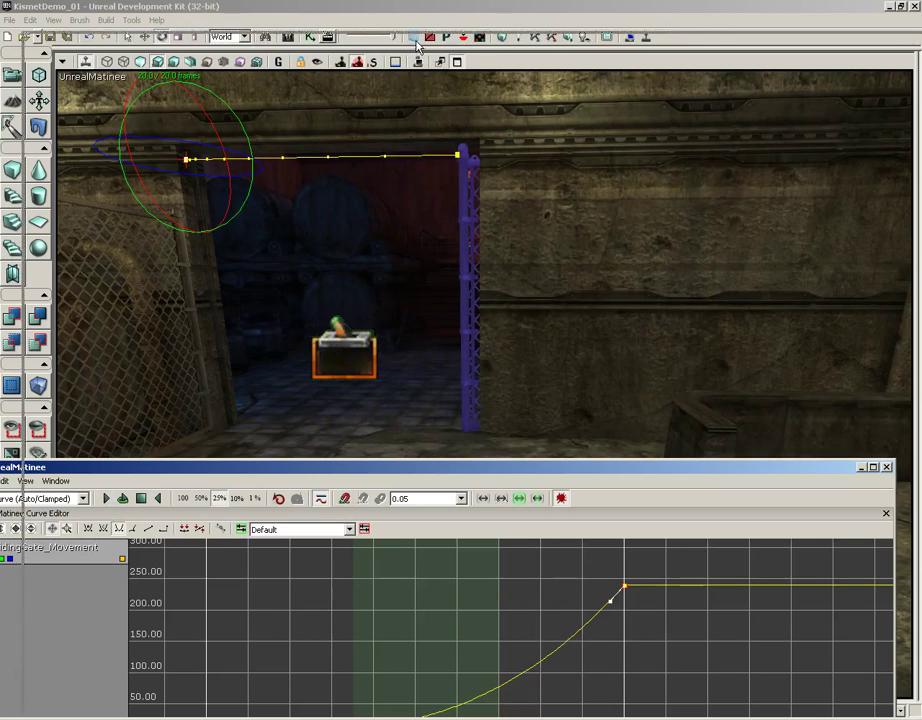
left_click_drag(383, 467, 401, 476)
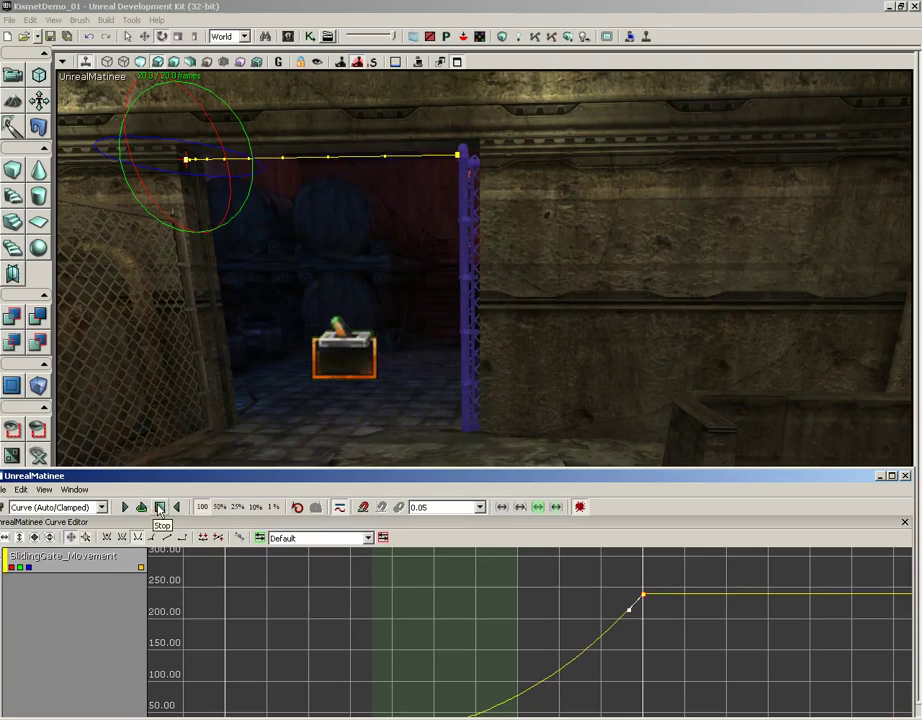
left_click(159, 508)
left_click(122, 508)
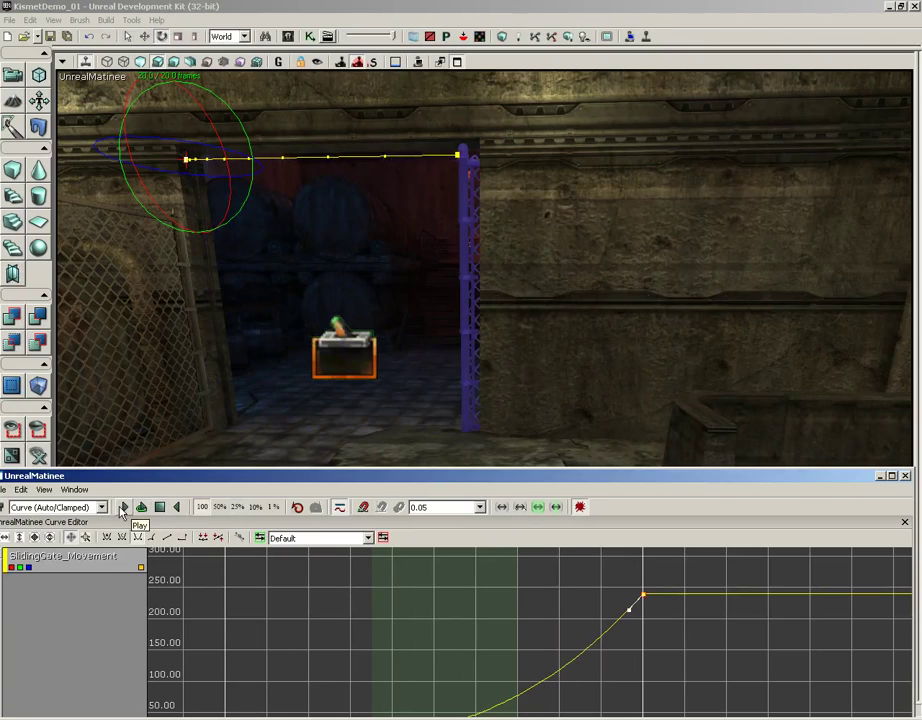
left_click(141, 507)
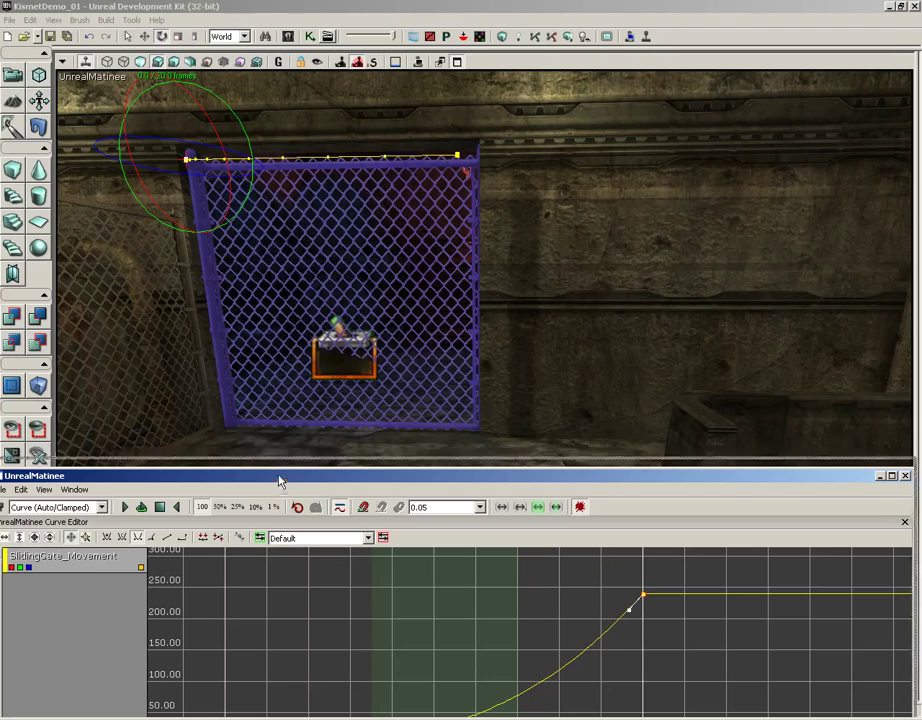
left_click_drag(280, 482, 265, 31)
Flatten both keys' tangents to the axis for a smooth S-curve up to 240
left_click(876, 26)
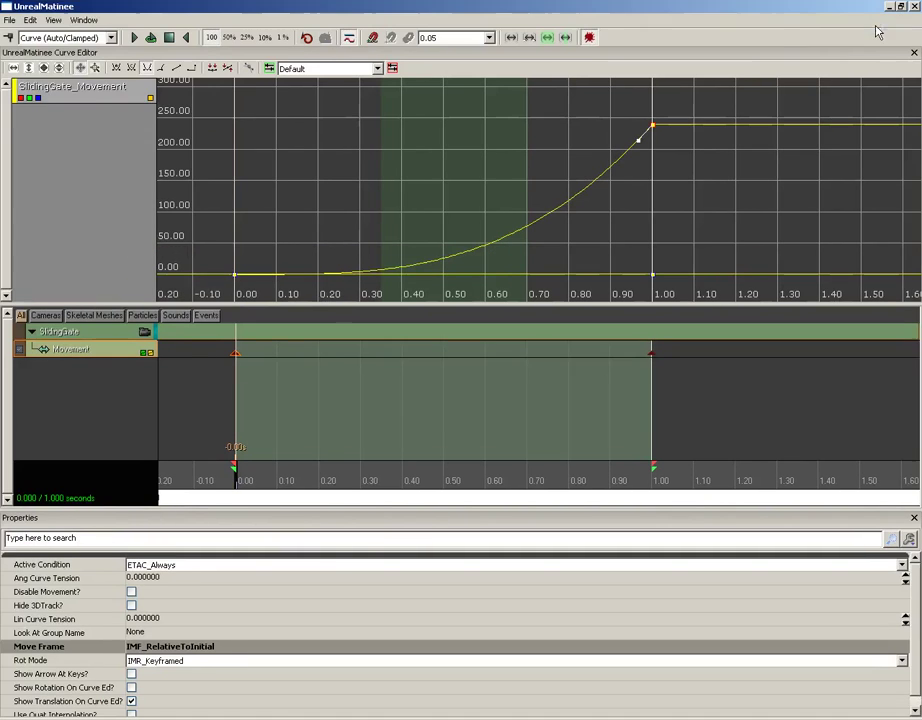
left_click(213, 68)
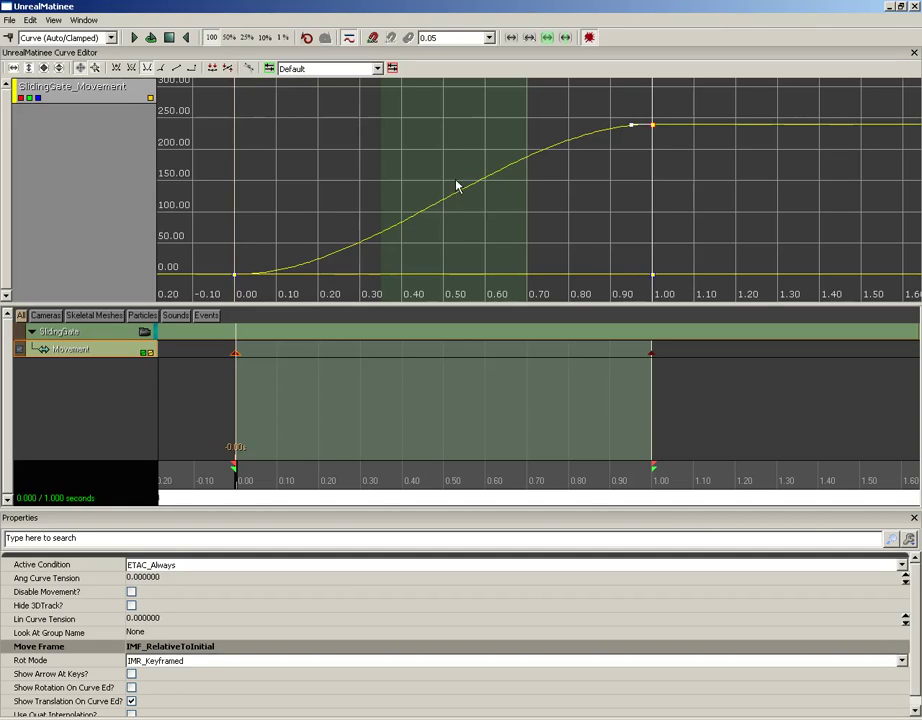
Add a key at 0.50 seconds and bend its tangents into a sharp peak and dip
left_click_drag(393, 488, 446, 487)
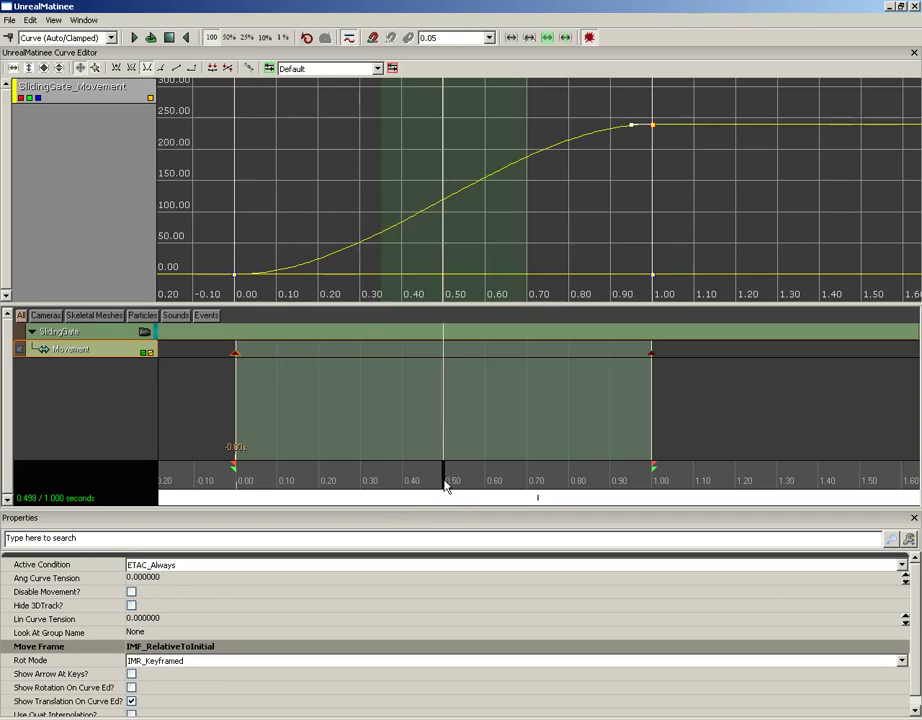
key("Return")
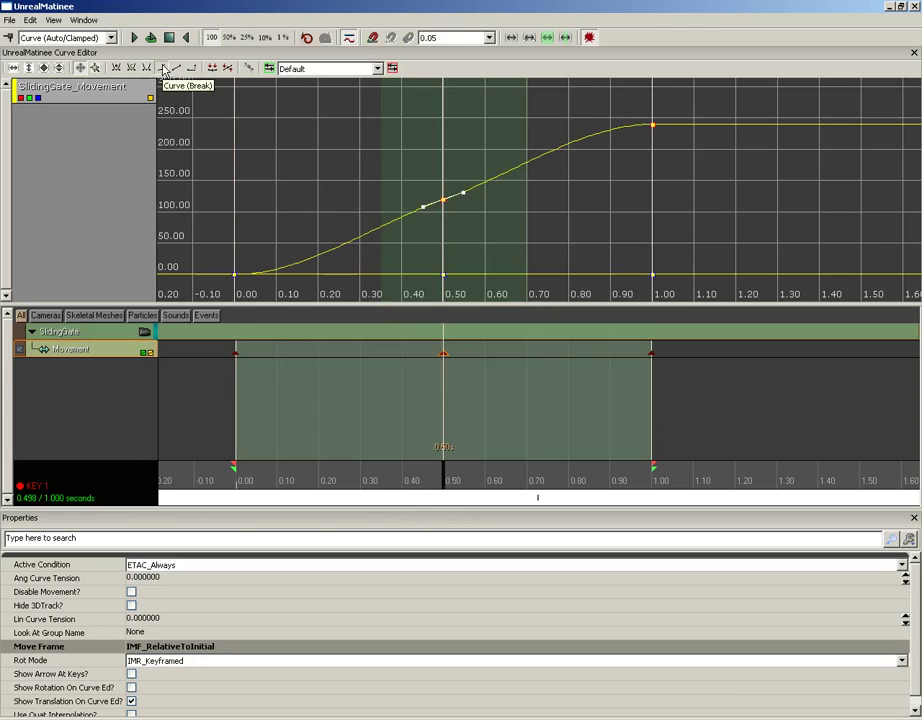
left_click_drag(463, 195, 426, 222)
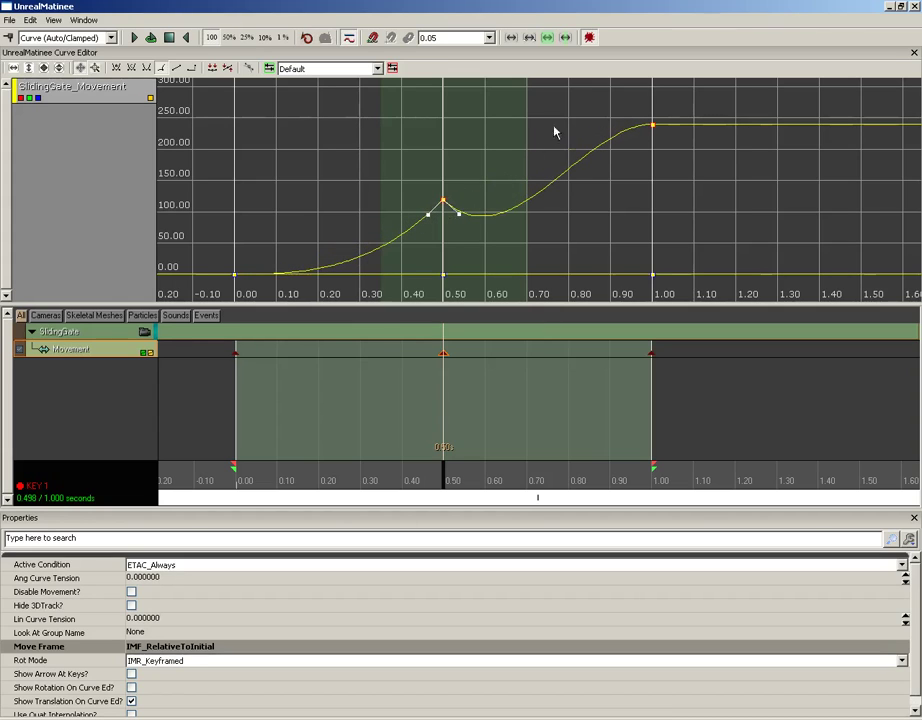
Preview the new three-key slide in the level at normal and 25% speed
left_click(901, 7)
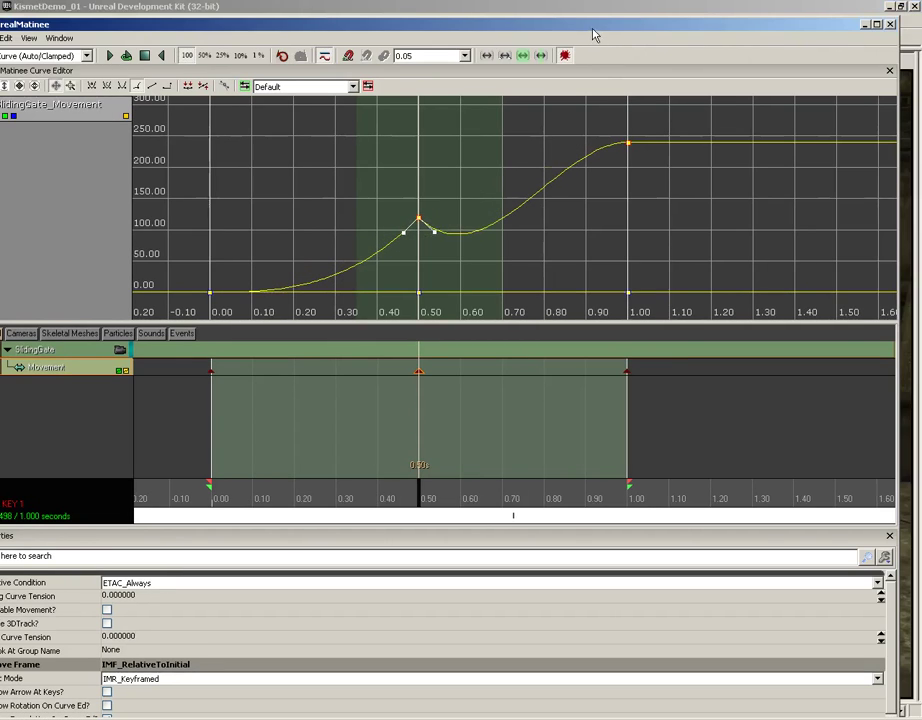
left_click_drag(595, 33, 625, 418)
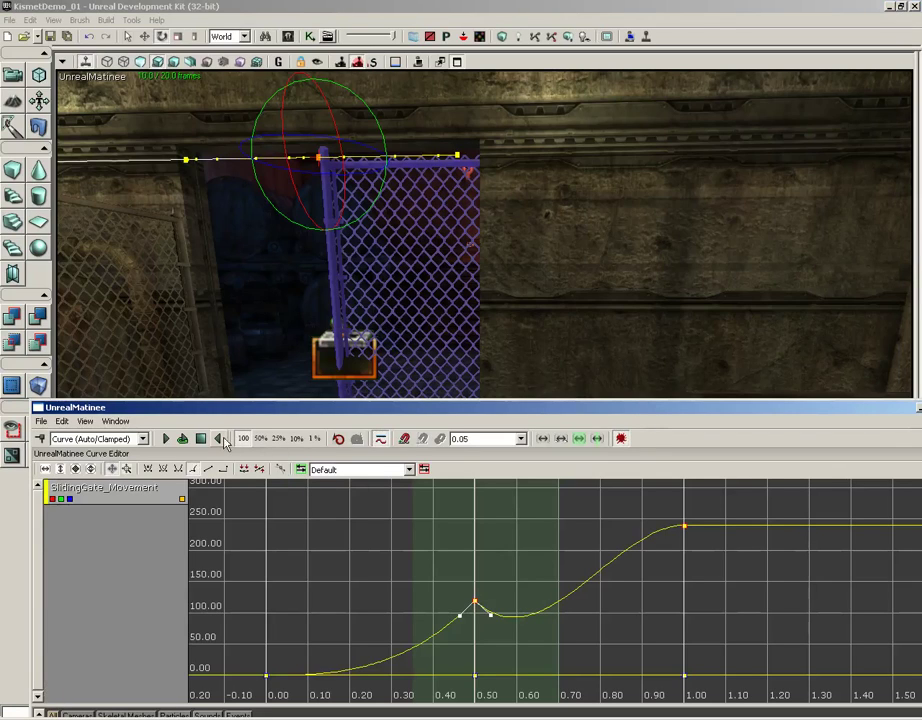
left_click(168, 440)
left_click(168, 440)
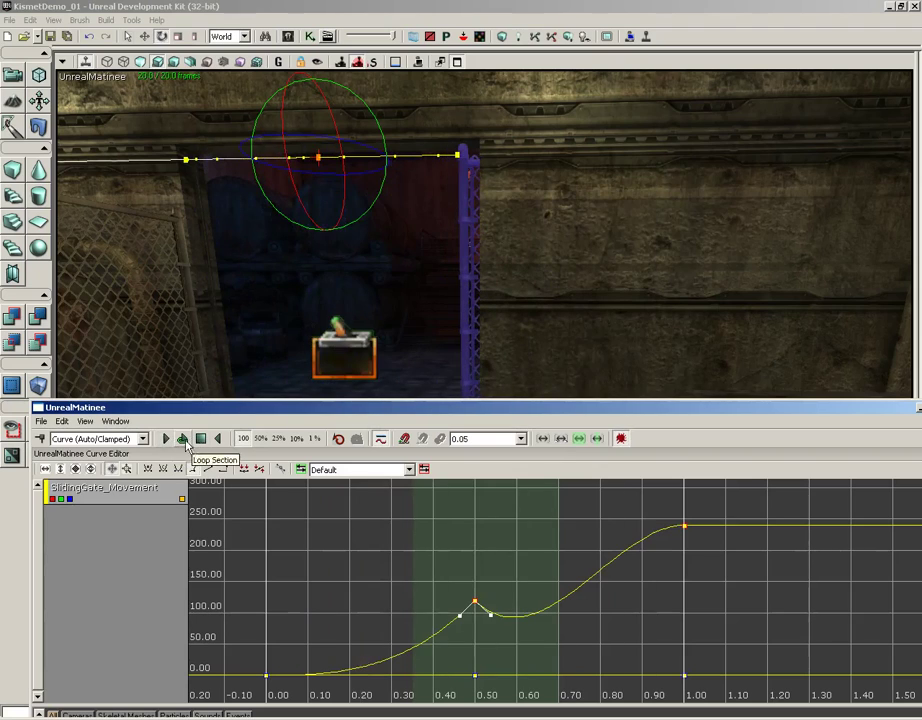
left_click(279, 439)
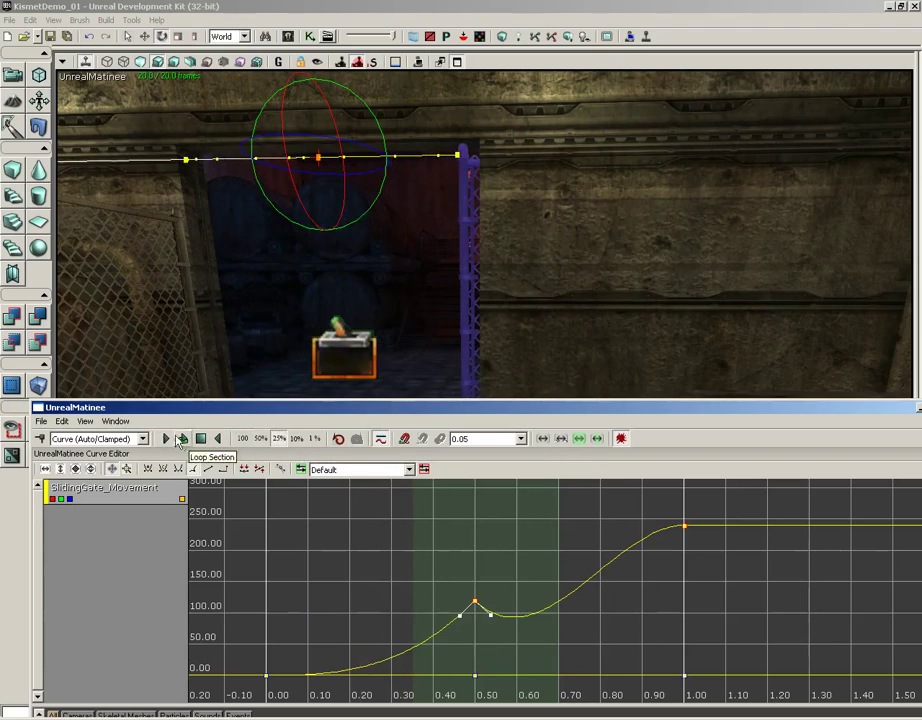
left_click(168, 440)
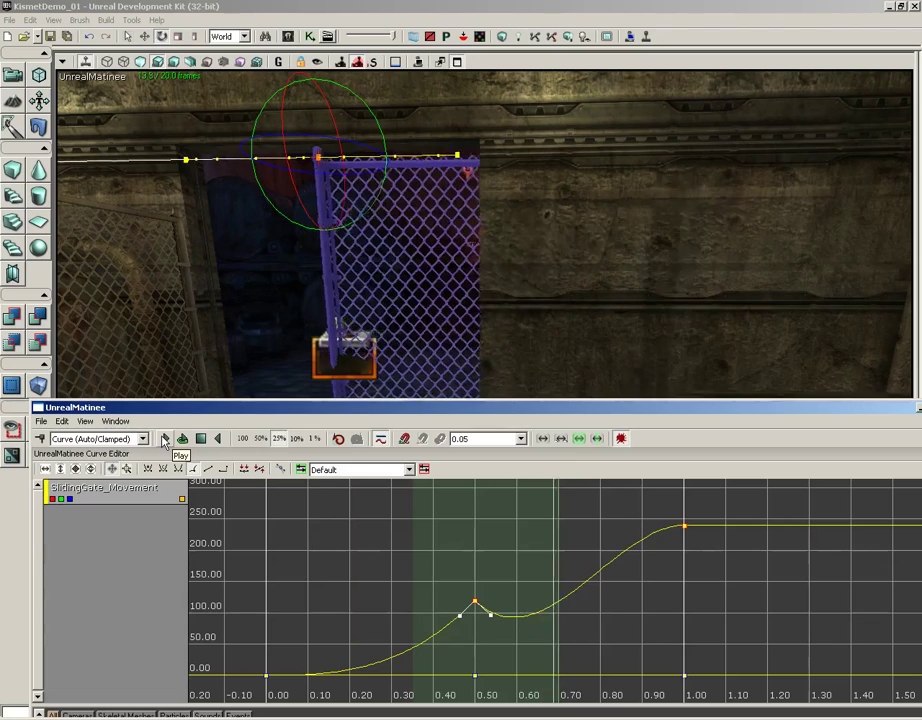
left_click_drag(288, 409, 270, 127)
Flatten the 0.50 key, remove it with Edit > Delete Selected Keys, and enlarge the window
left_click(202, 81)
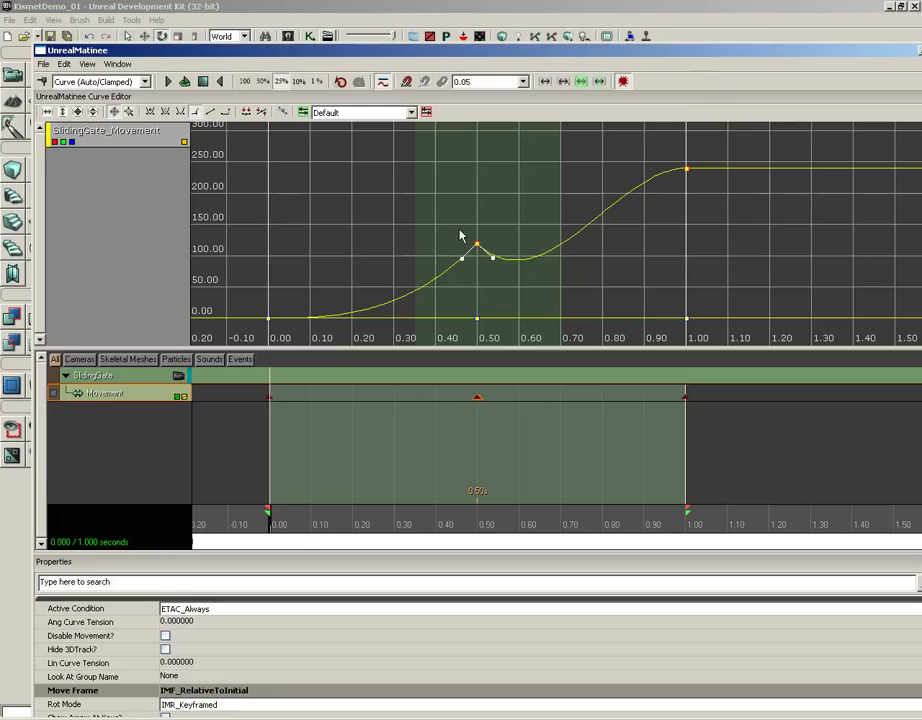
left_click_drag(461, 258, 372, 286)
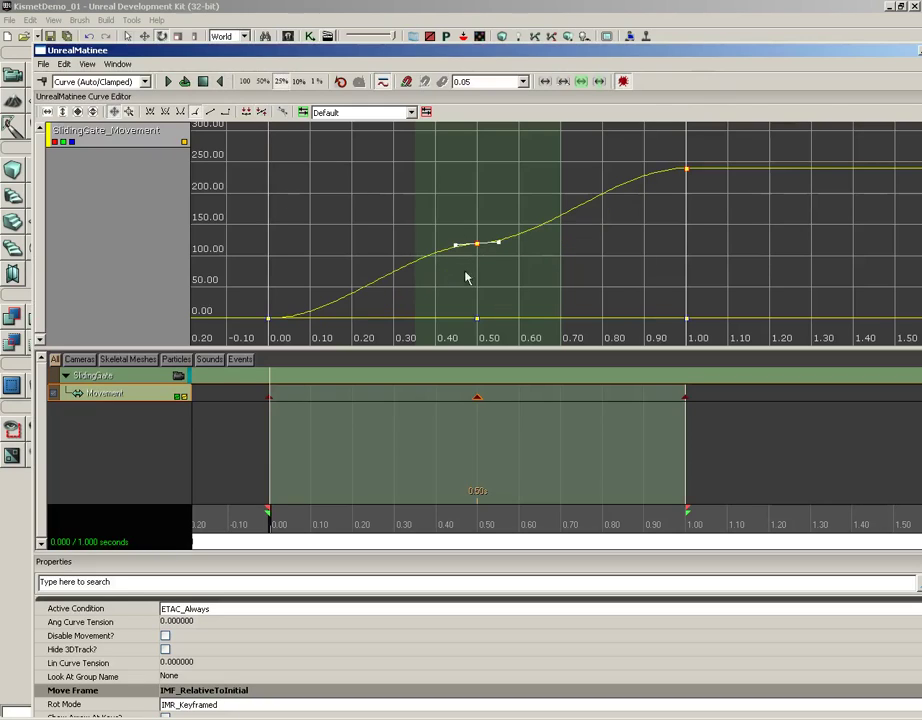
mouse_move(478, 247)
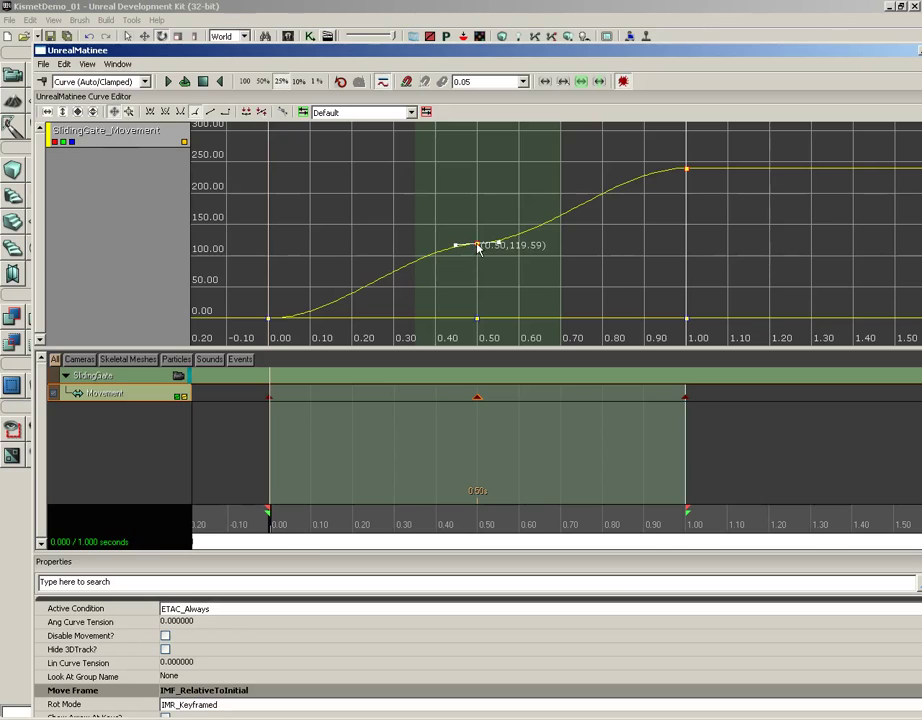
left_click(64, 64)
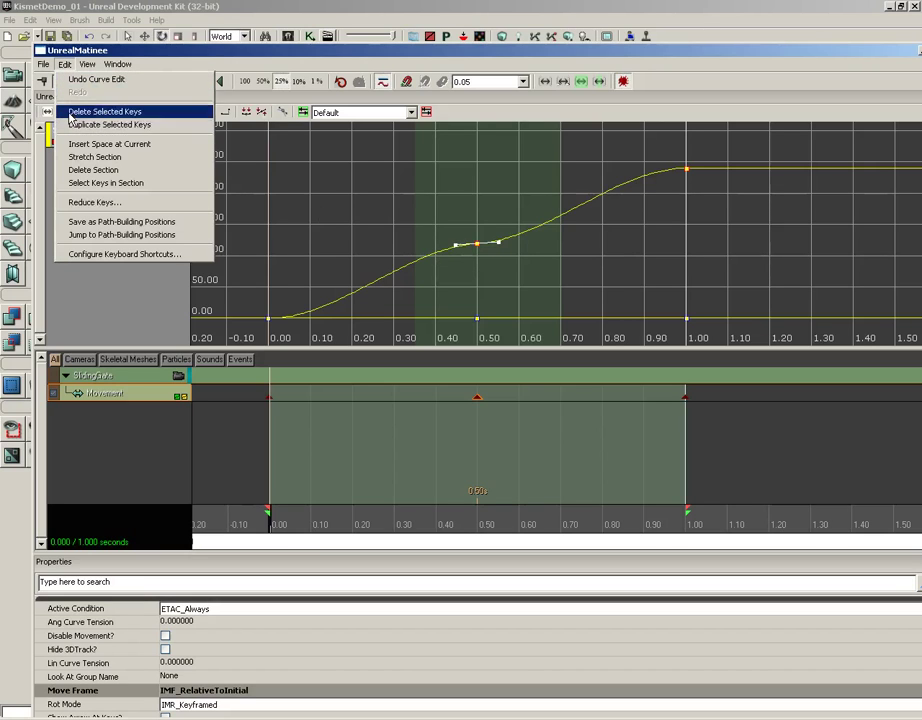
left_click(72, 111)
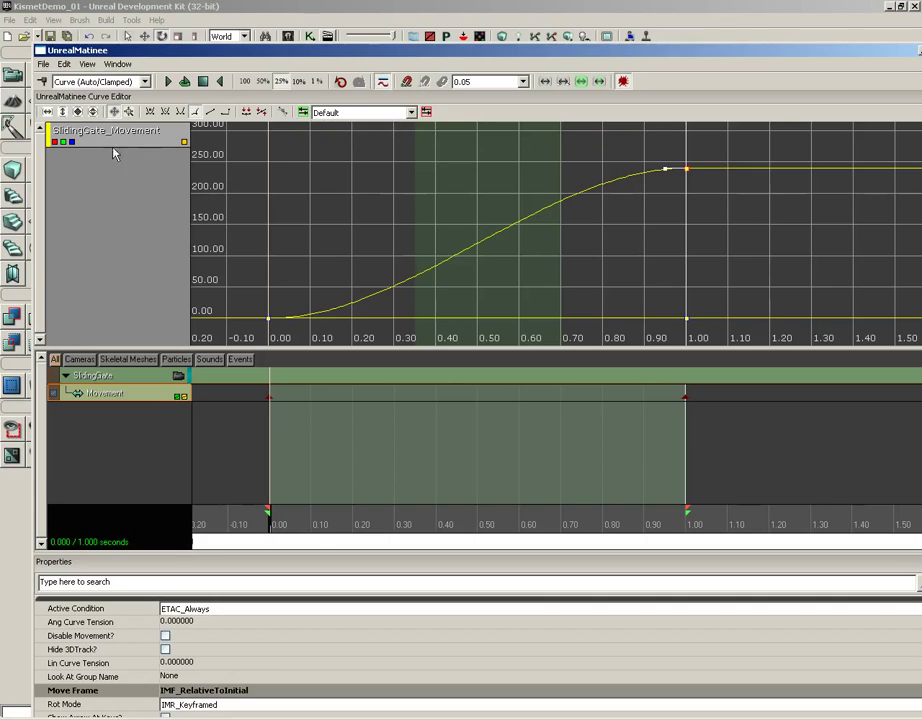
left_click(405, 113)
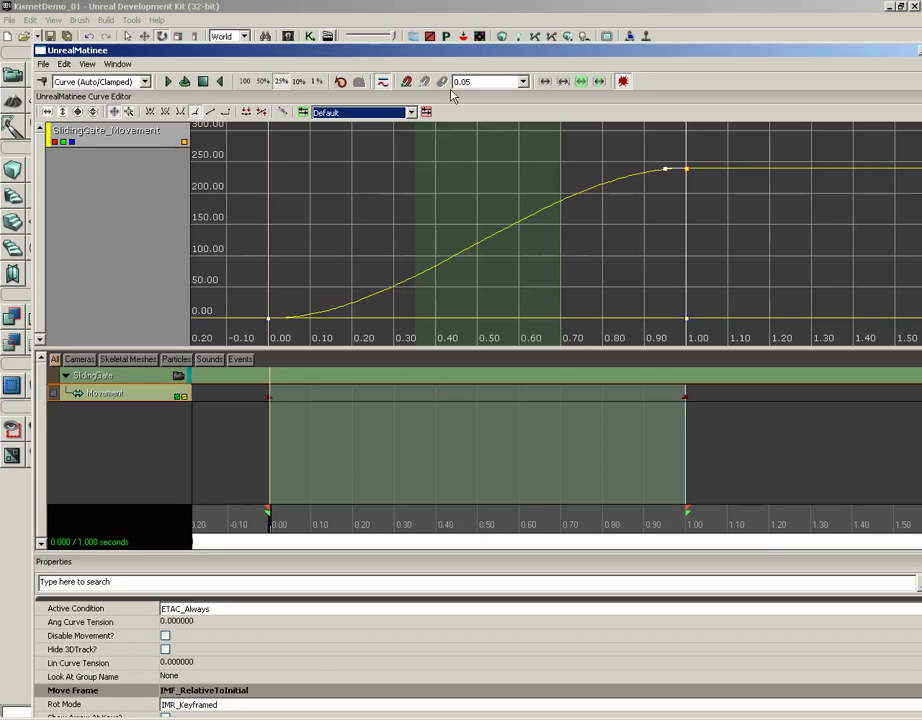
left_click_drag(478, 50, 447, 14)
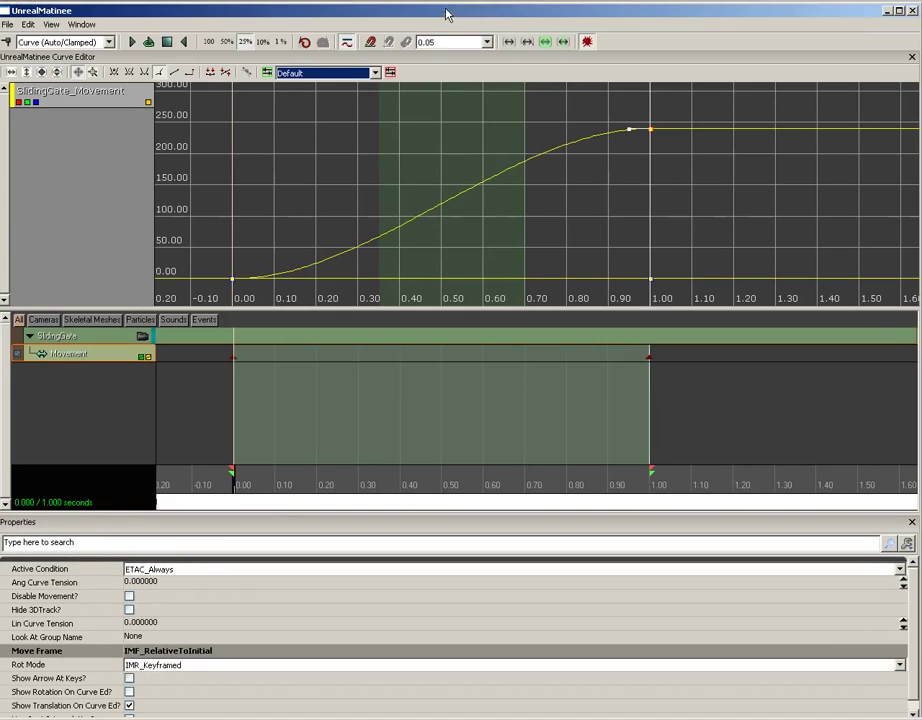
Maximize the UnrealMatinee window to fill the screen
left_click(900, 12)
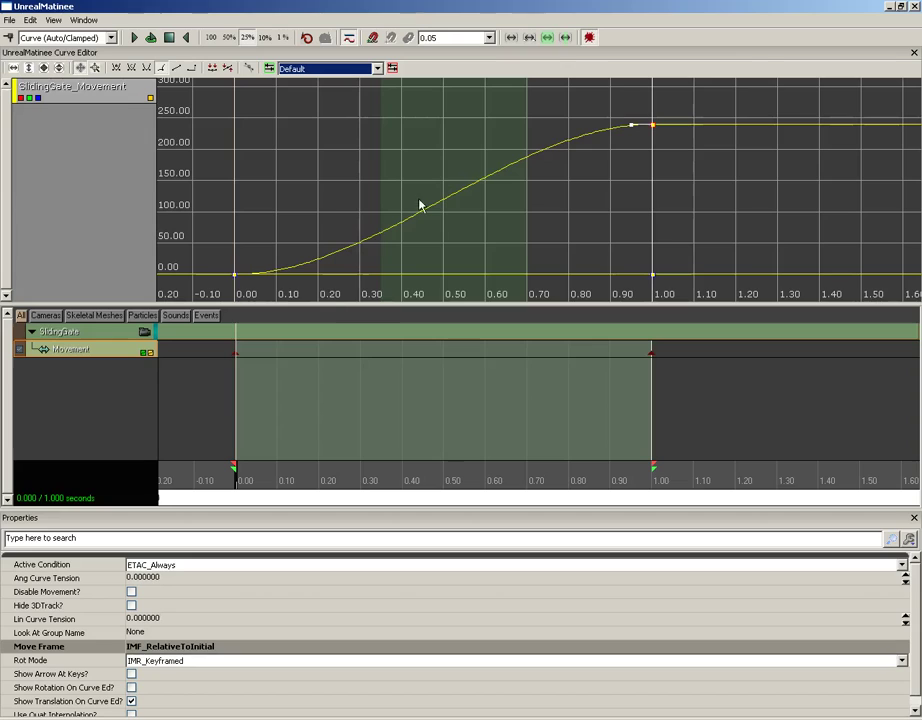
Review the SlidingGate group's track menu, then re-enlarge the curve editor to show values up to 250
left_click_drag(316, 305, 315, 186)
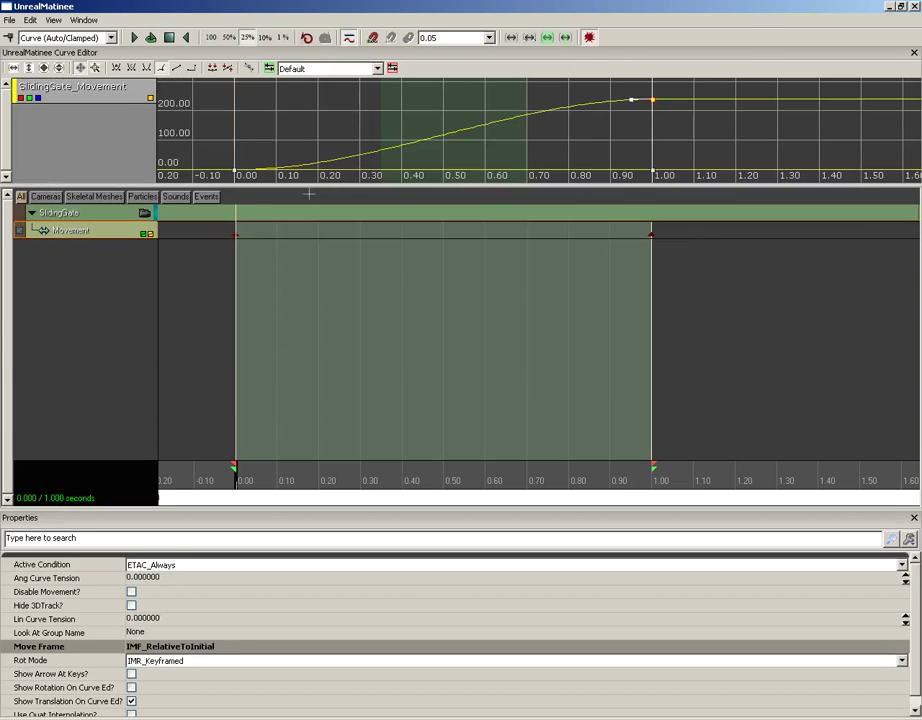
left_click(68, 213)
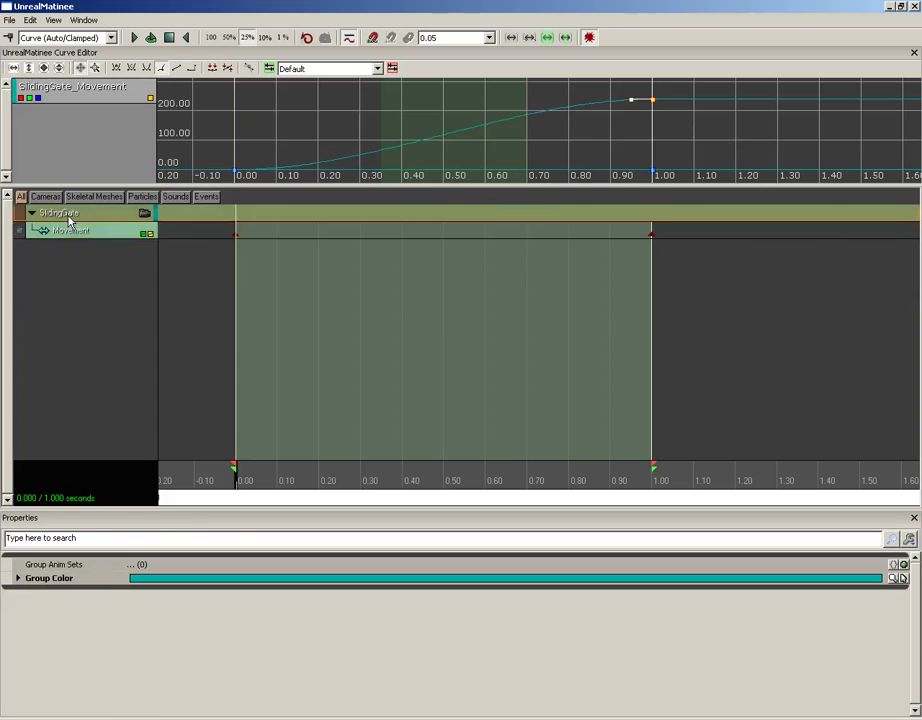
right_click(70, 210)
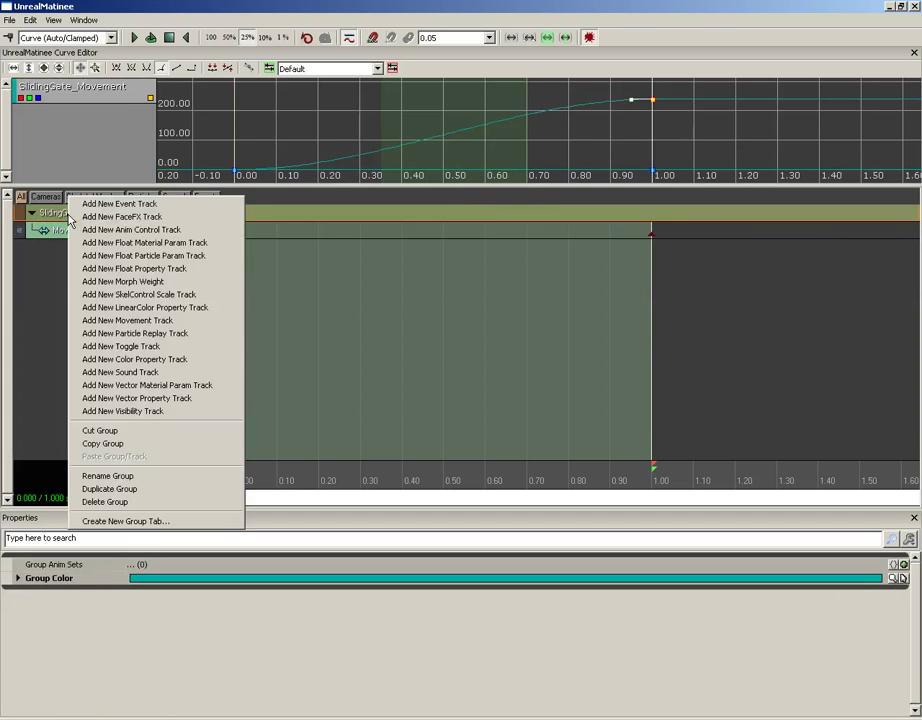
left_click(31, 305)
left_click_drag(263, 184, 264, 222)
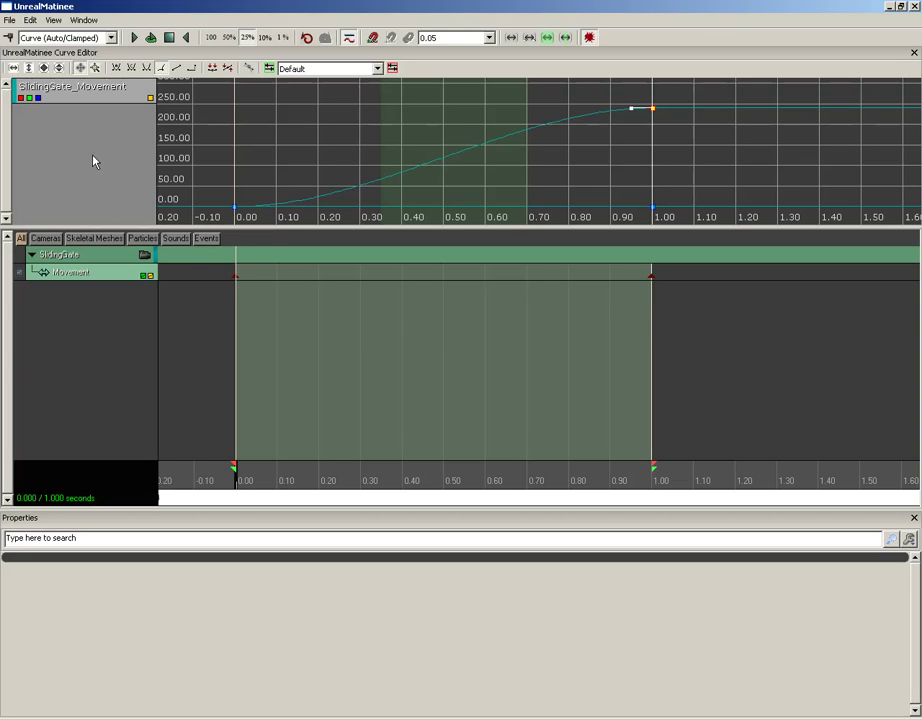
Add a new Director Group, then inspect the DirGroup and its Director track properties
right_click(66, 313)
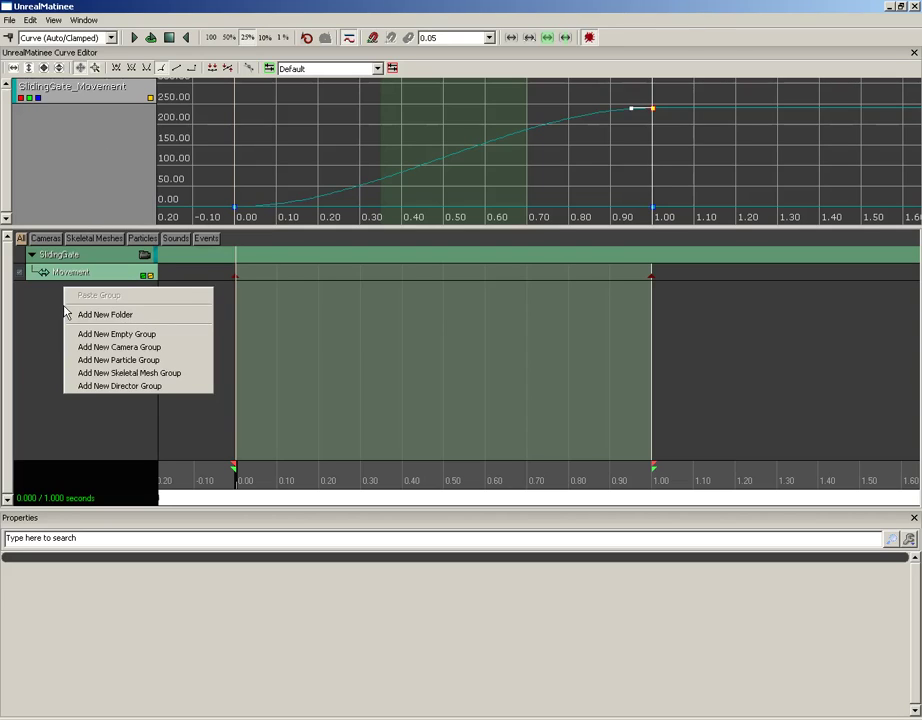
left_click(132, 386)
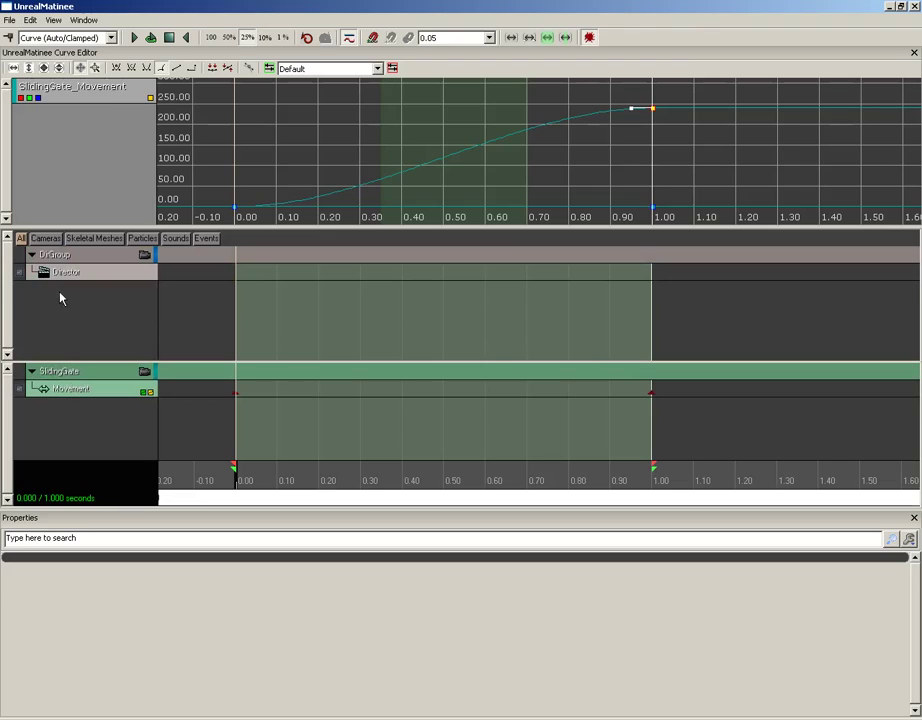
left_click(70, 257)
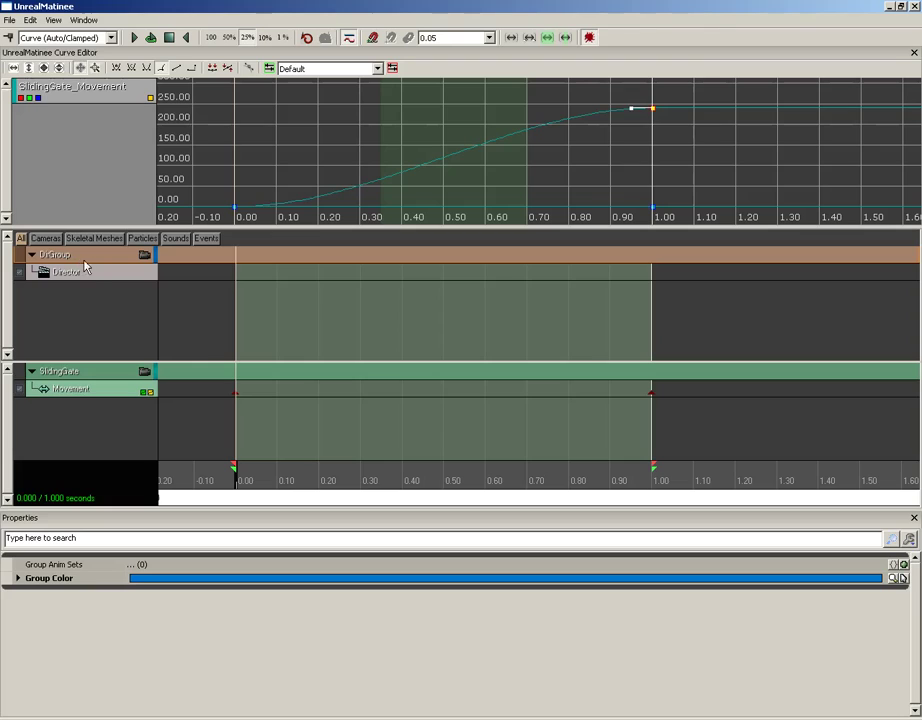
left_click(98, 279)
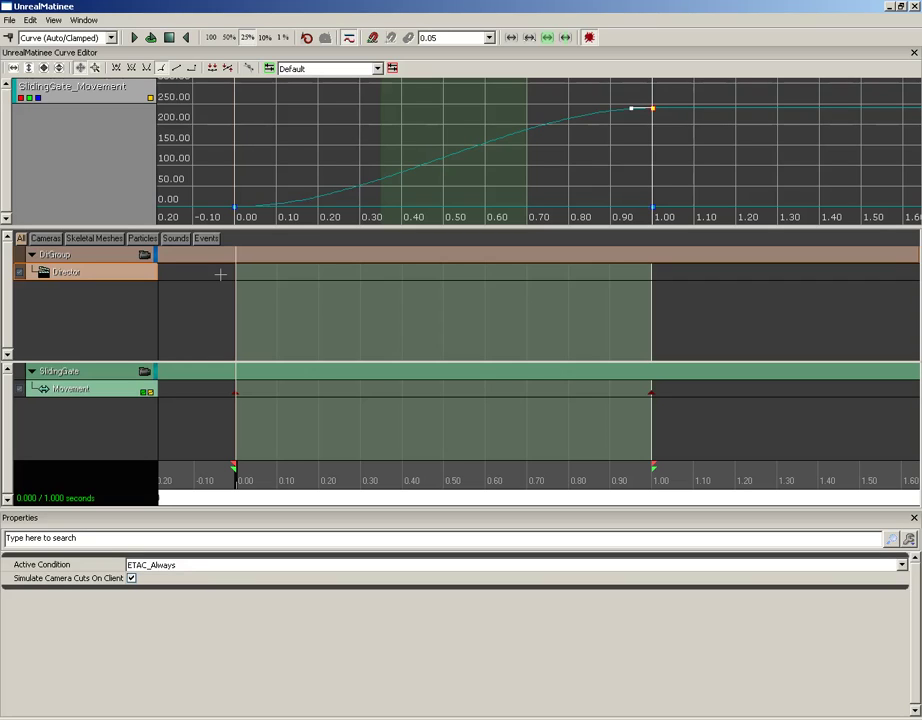
Review the Director track and DirGroup menus, select the Director track, and shorten the curve editor
right_click(82, 272)
left_click(62, 255)
right_click(62, 255)
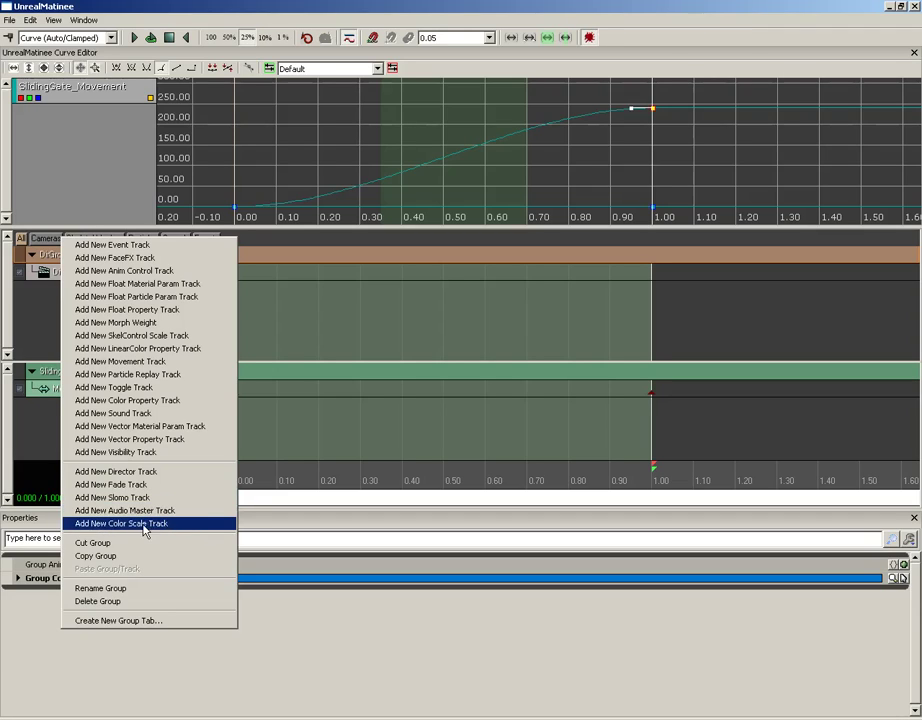
left_click(40, 322)
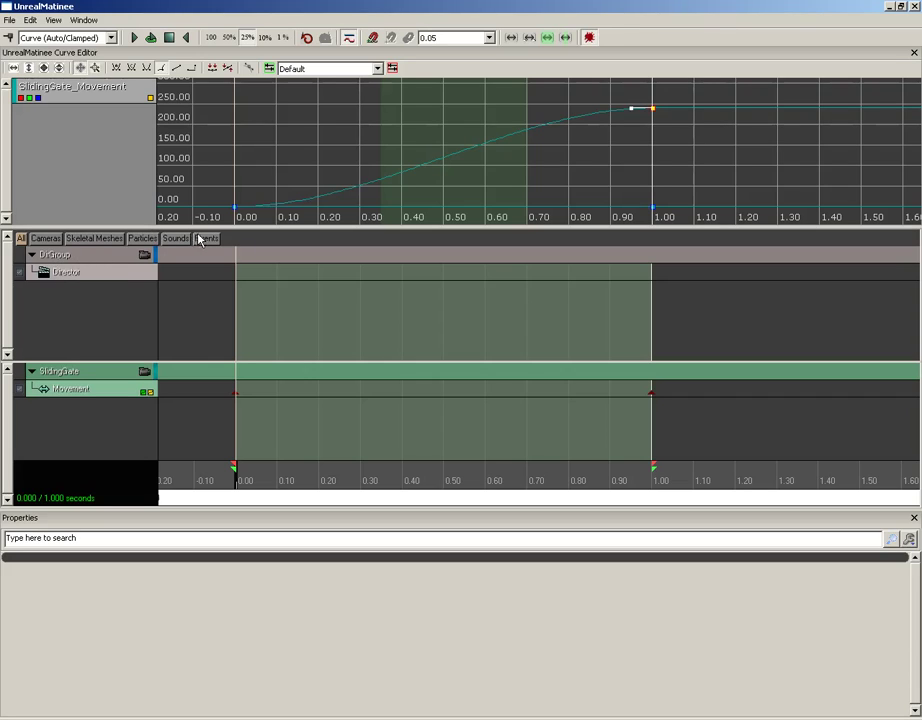
left_click(60, 277)
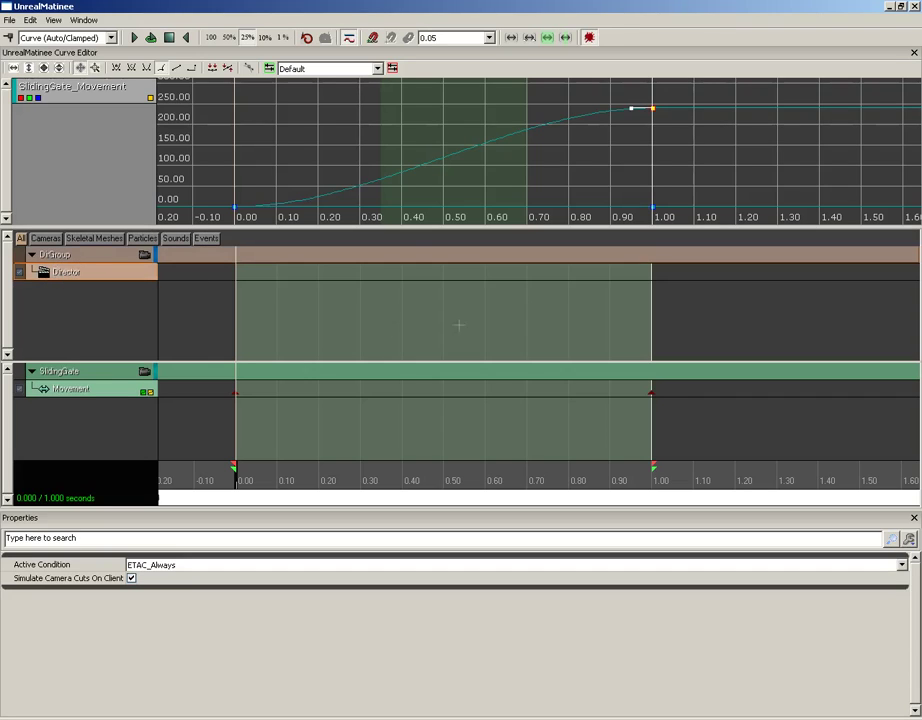
left_click_drag(398, 228, 420, 189)
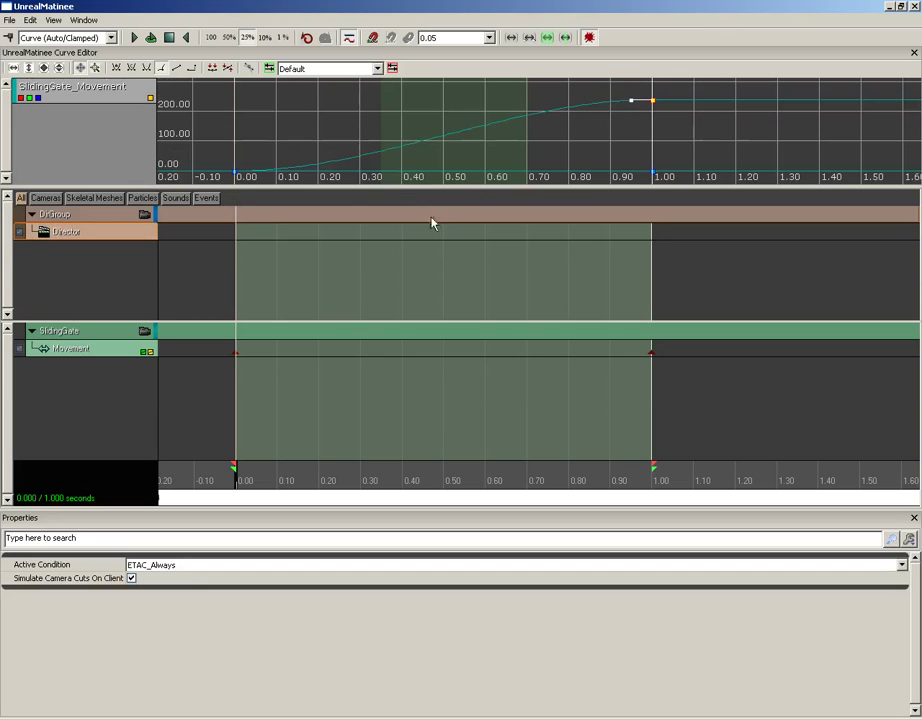